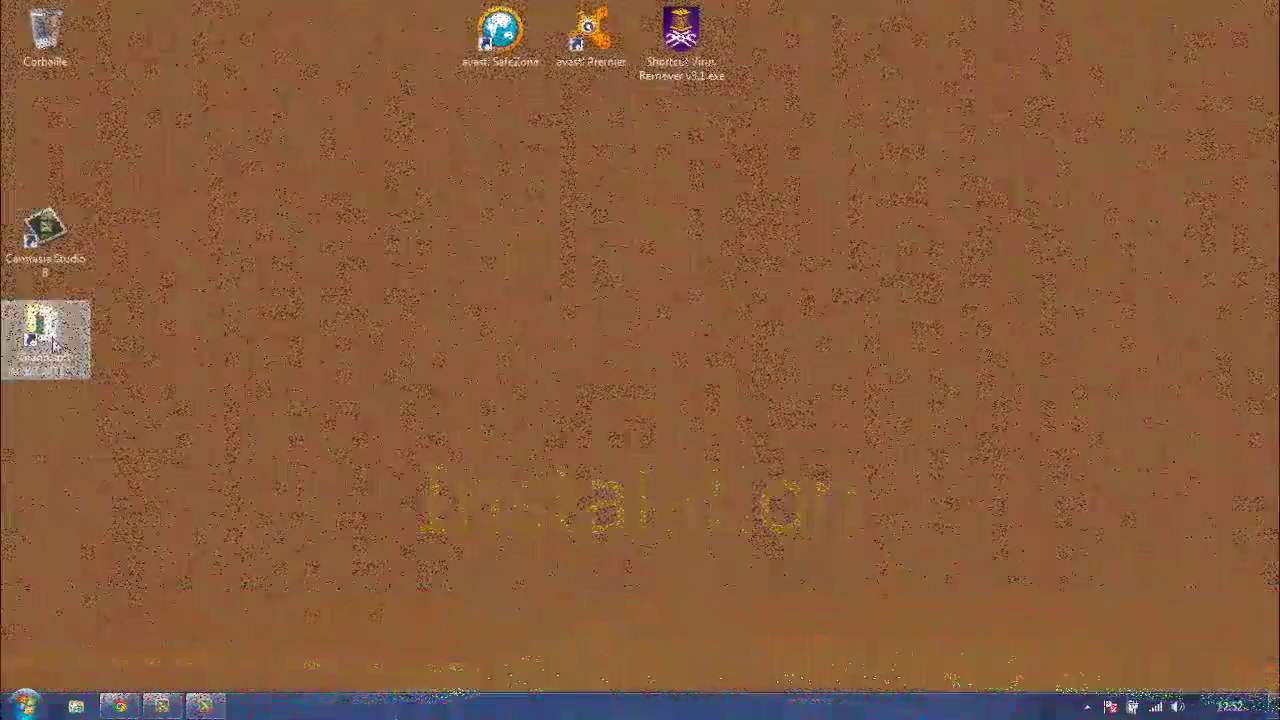
From the ArchiCAD 17 Hotfix 7 Build 6014 folder, run AC17-INT64.exe as administrator
double_click(45, 338)
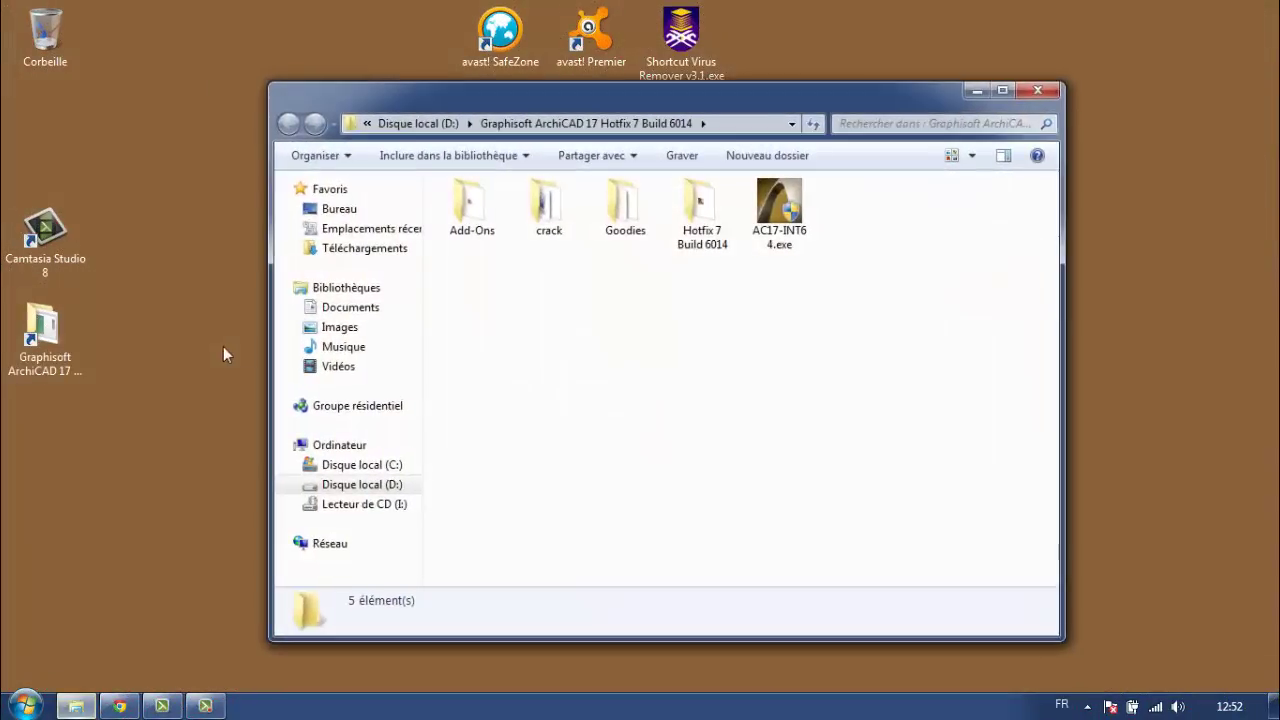
click(781, 200)
right_click(781, 200)
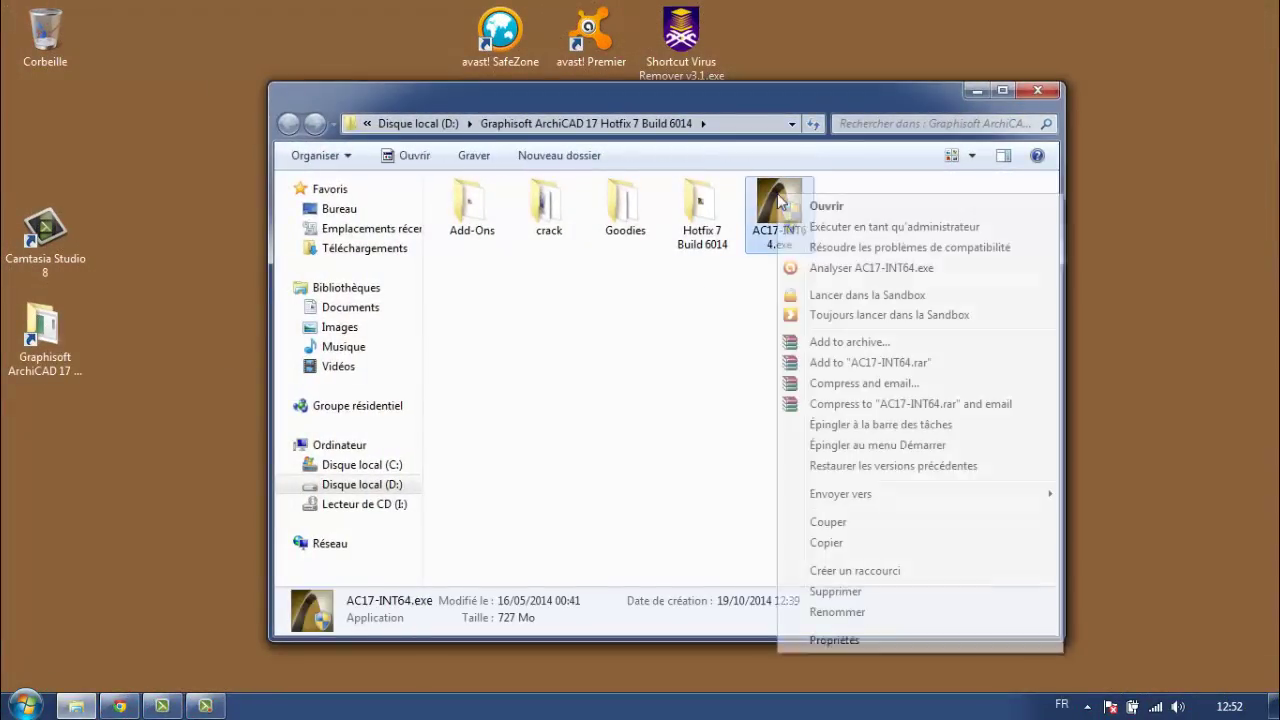
click(838, 229)
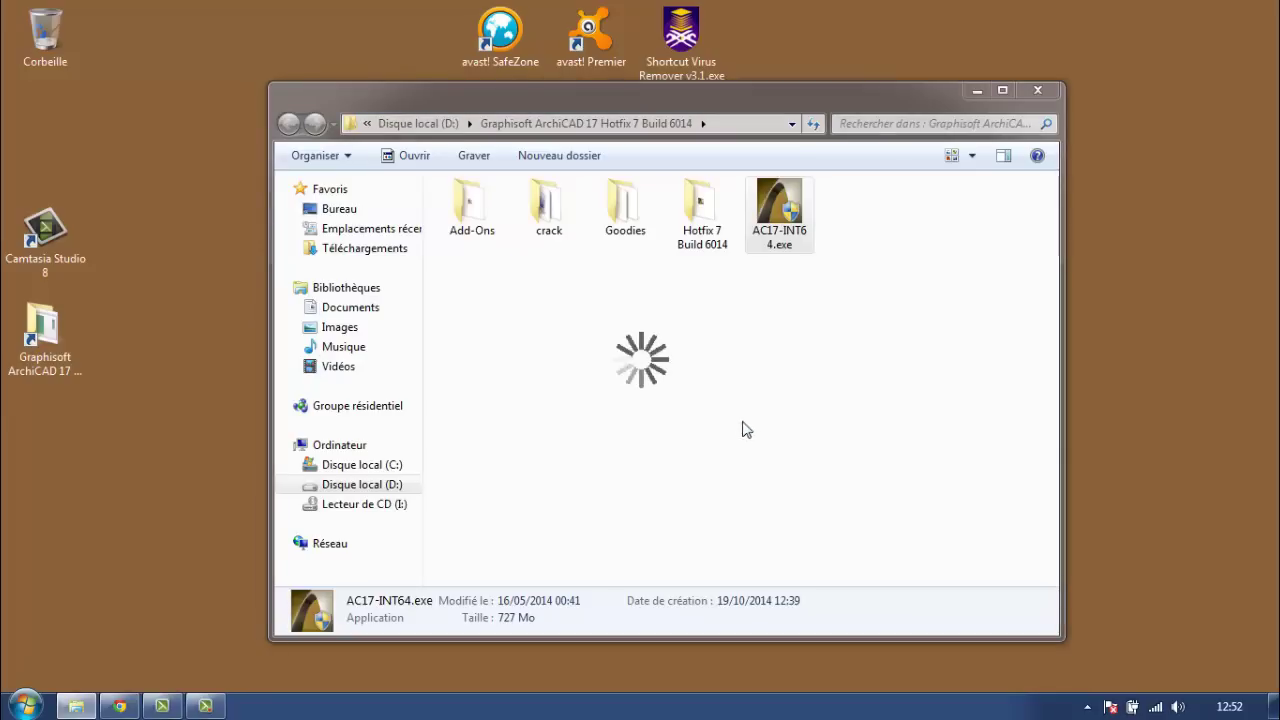
Minimize Explorer and extract the ArchiCAD 17 setup files to reach the Installation Wizard
click(970, 90)
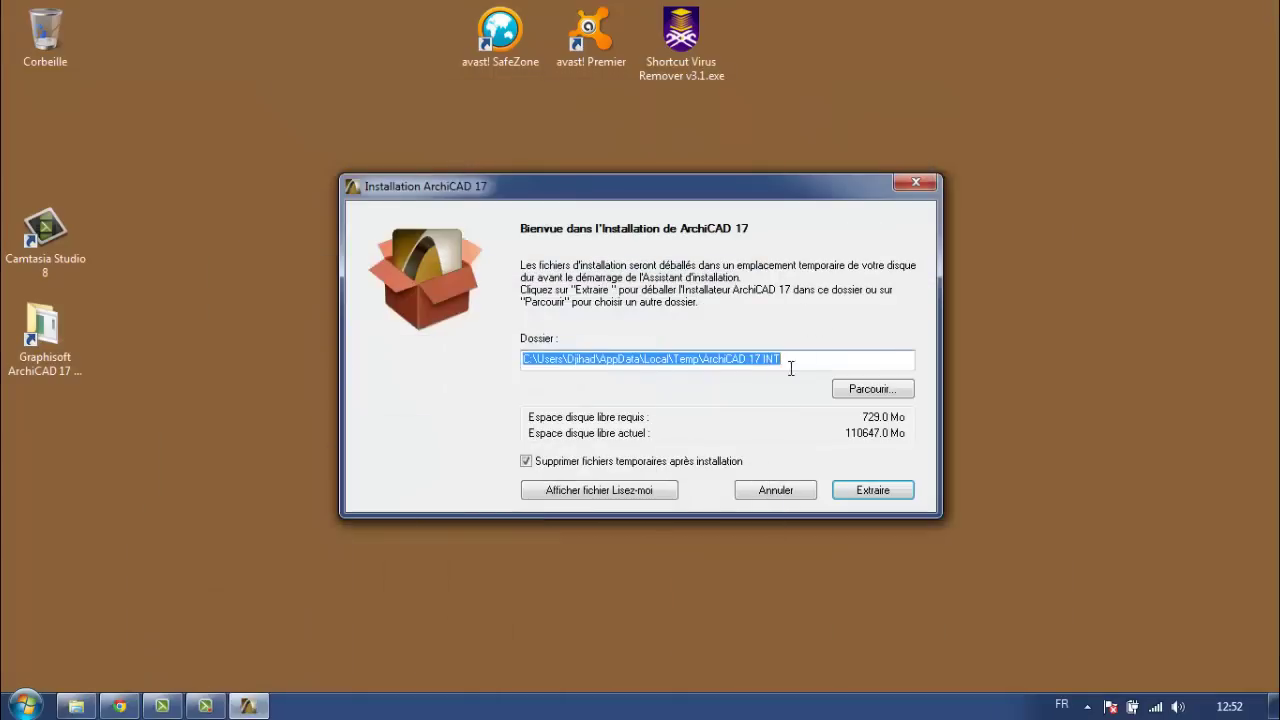
click(865, 496)
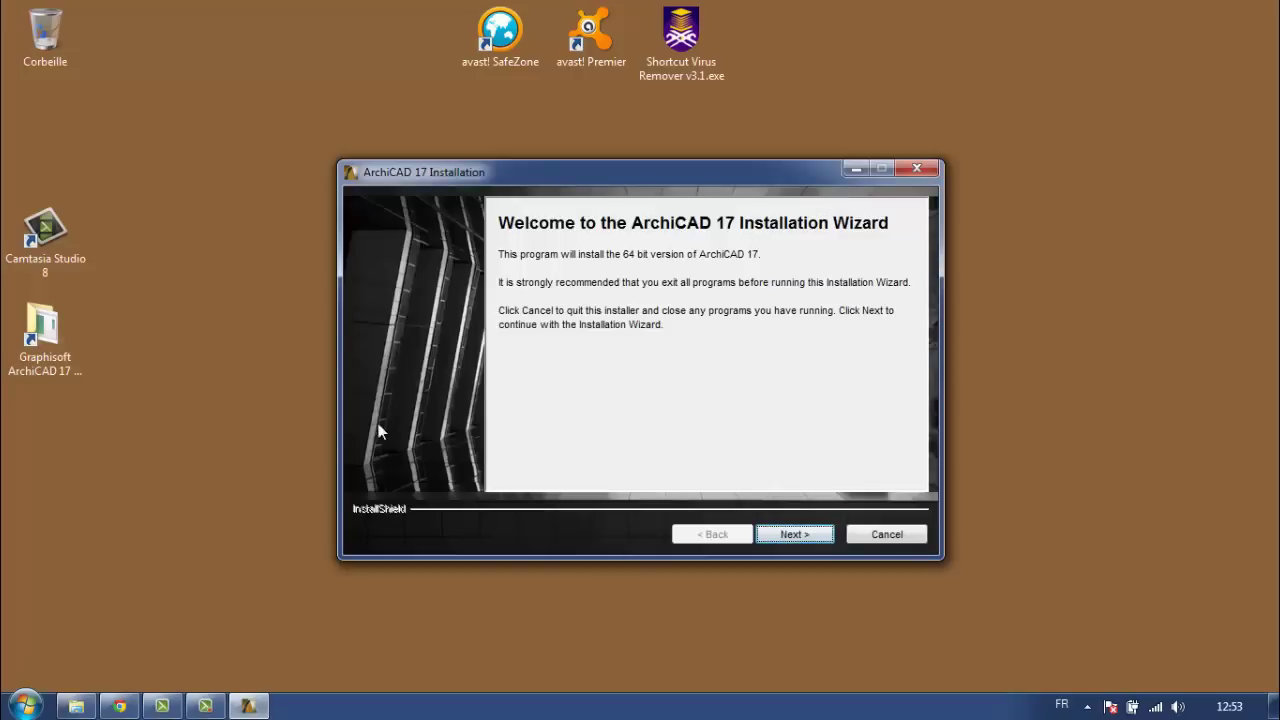
Choose the CodeMeter hardware license key and accept the Graphisoft license agreement
click(793, 534)
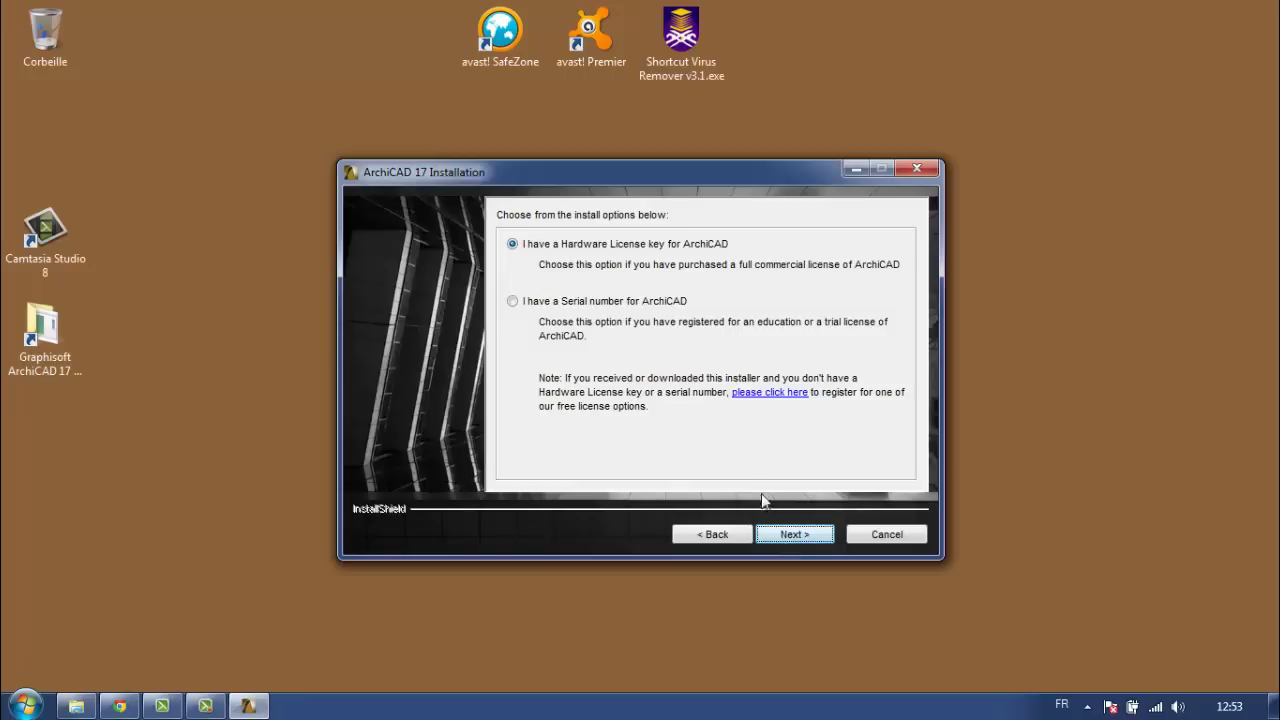
click(777, 535)
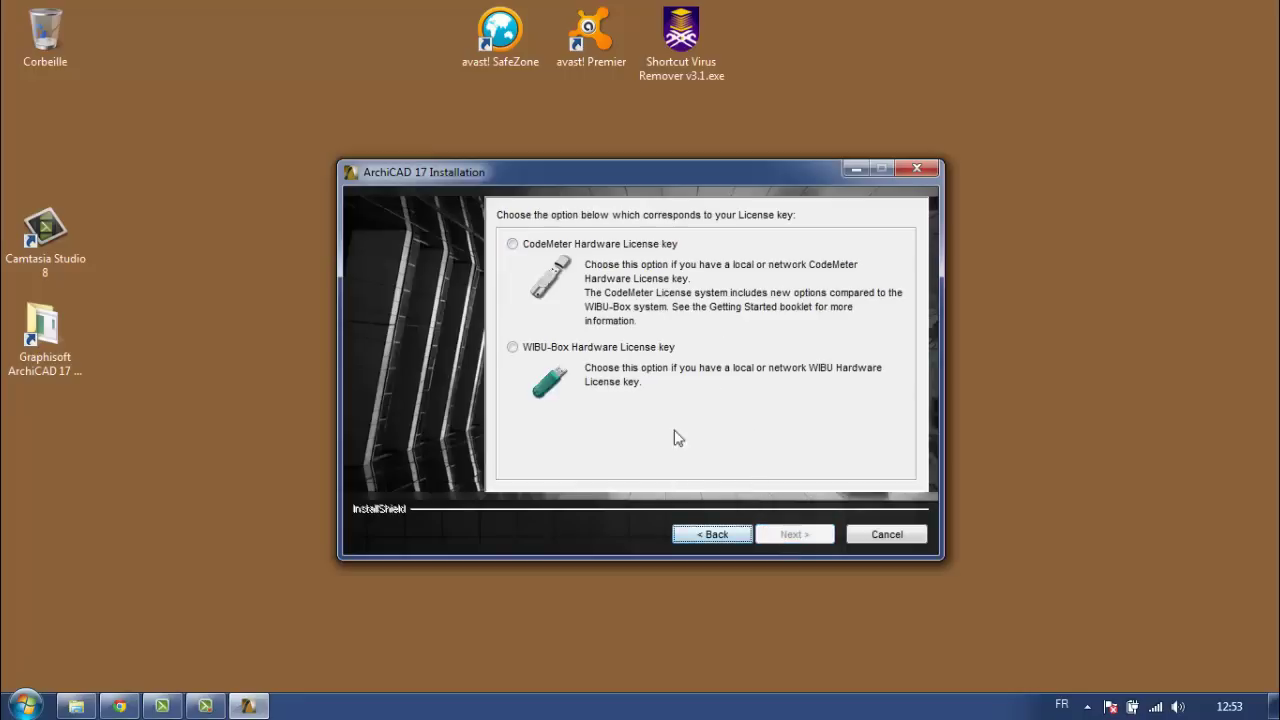
click(512, 245)
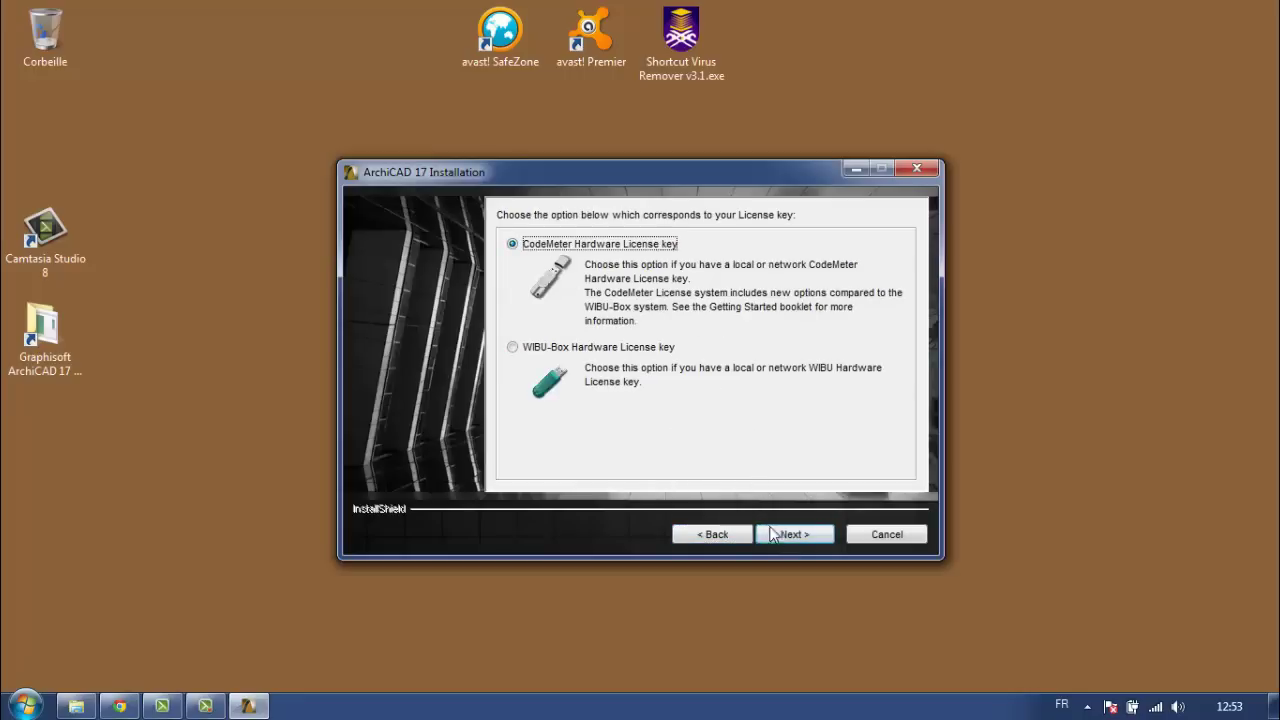
click(775, 536)
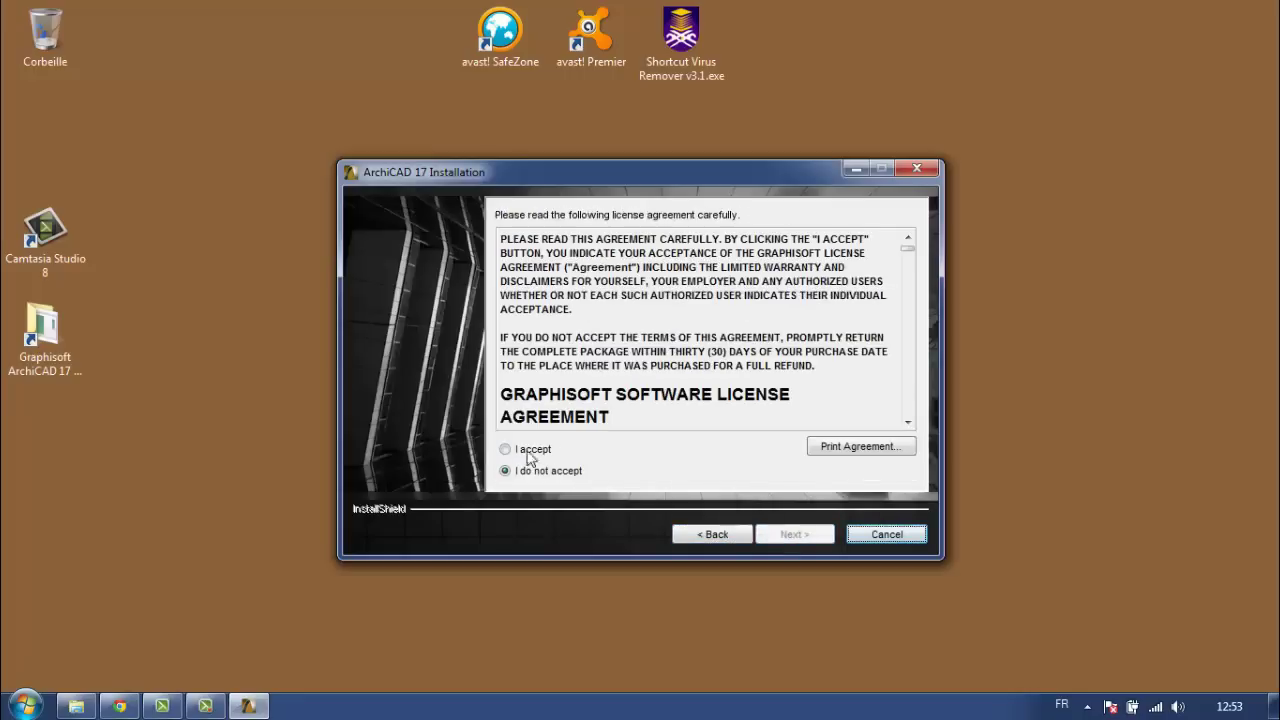
click(506, 449)
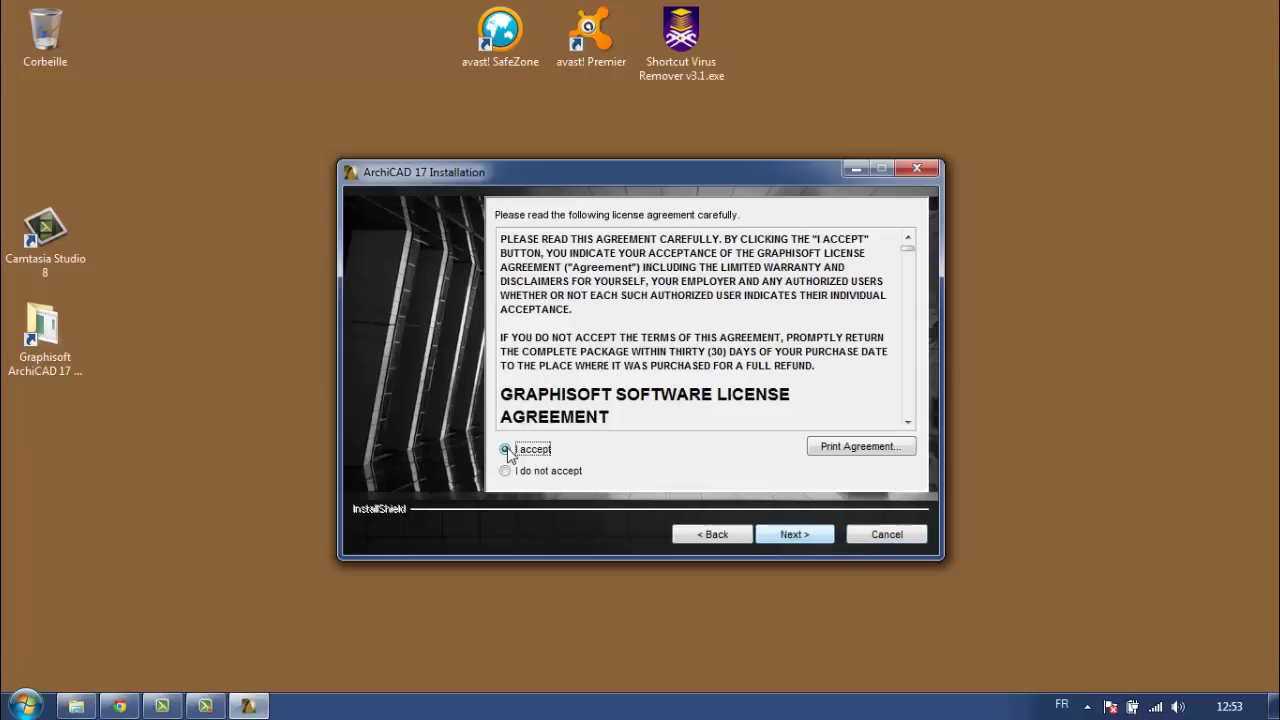
click(795, 537)
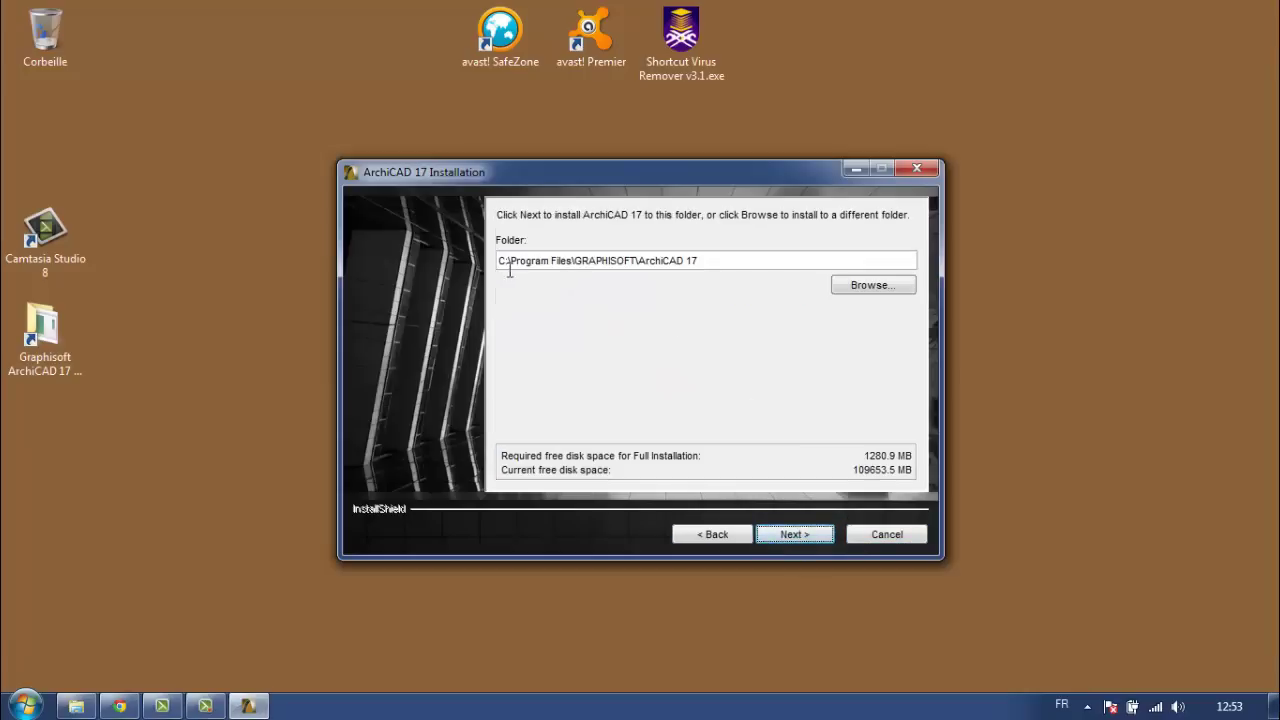
Keep the default C:\Program Files\GRAPHISOFT\ArchiCAD 17 folder, Typical setup and program folder, then start installing
click(794, 535)
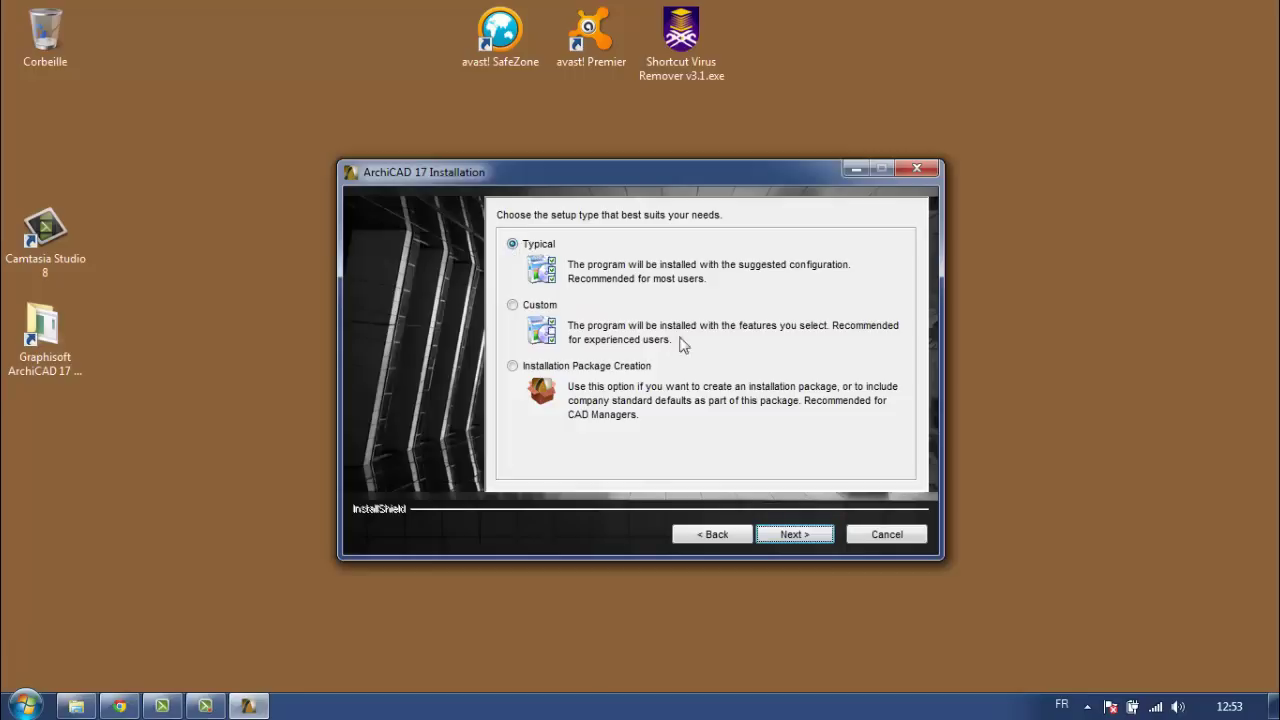
click(804, 536)
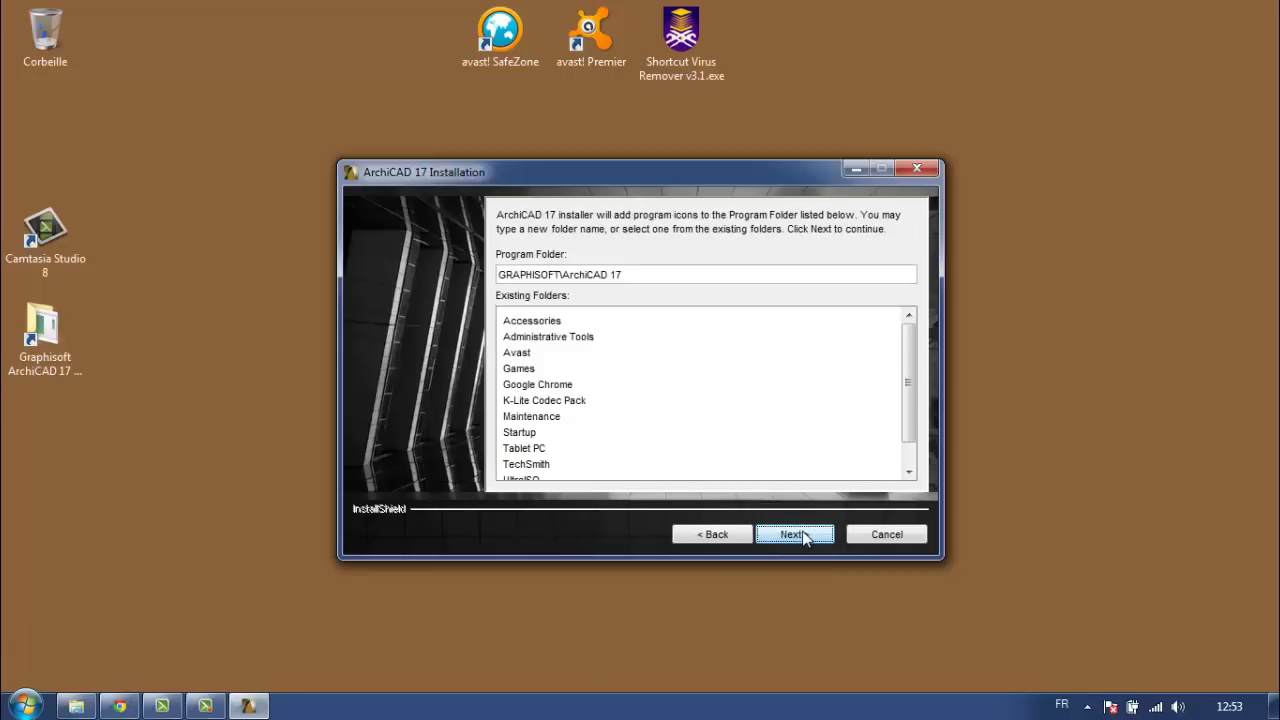
click(805, 536)
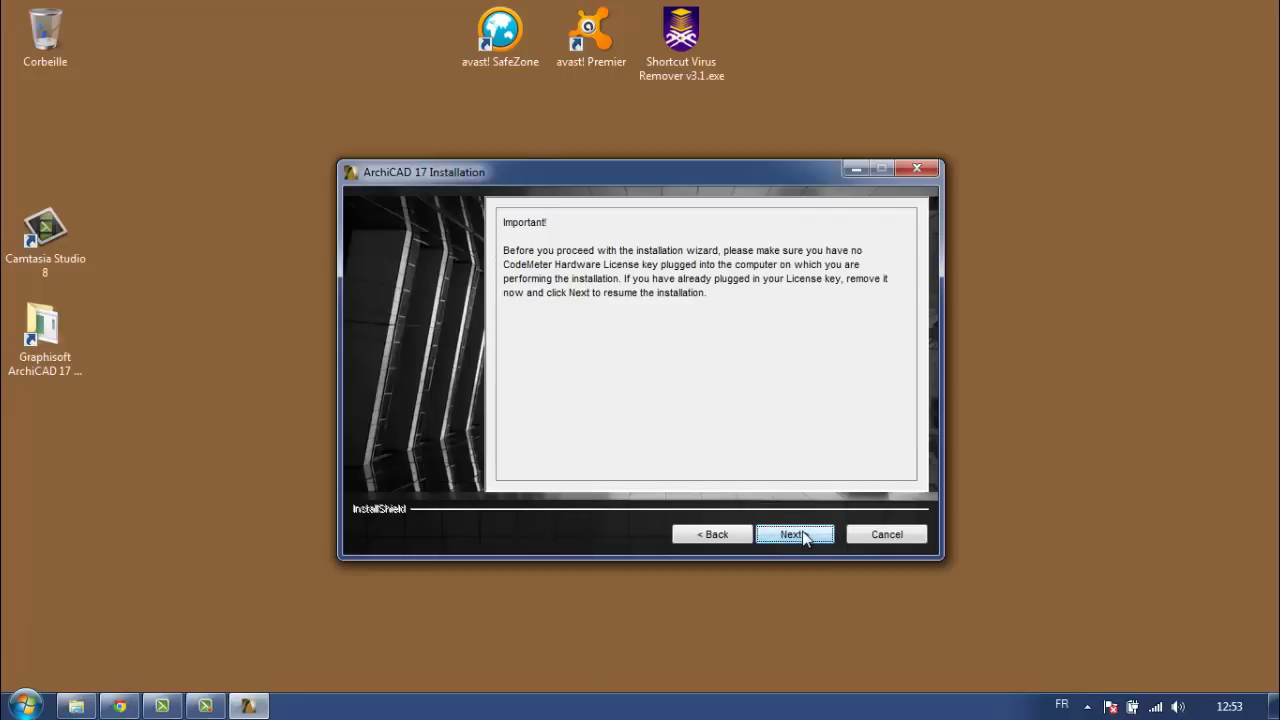
click(805, 536)
click(805, 536)
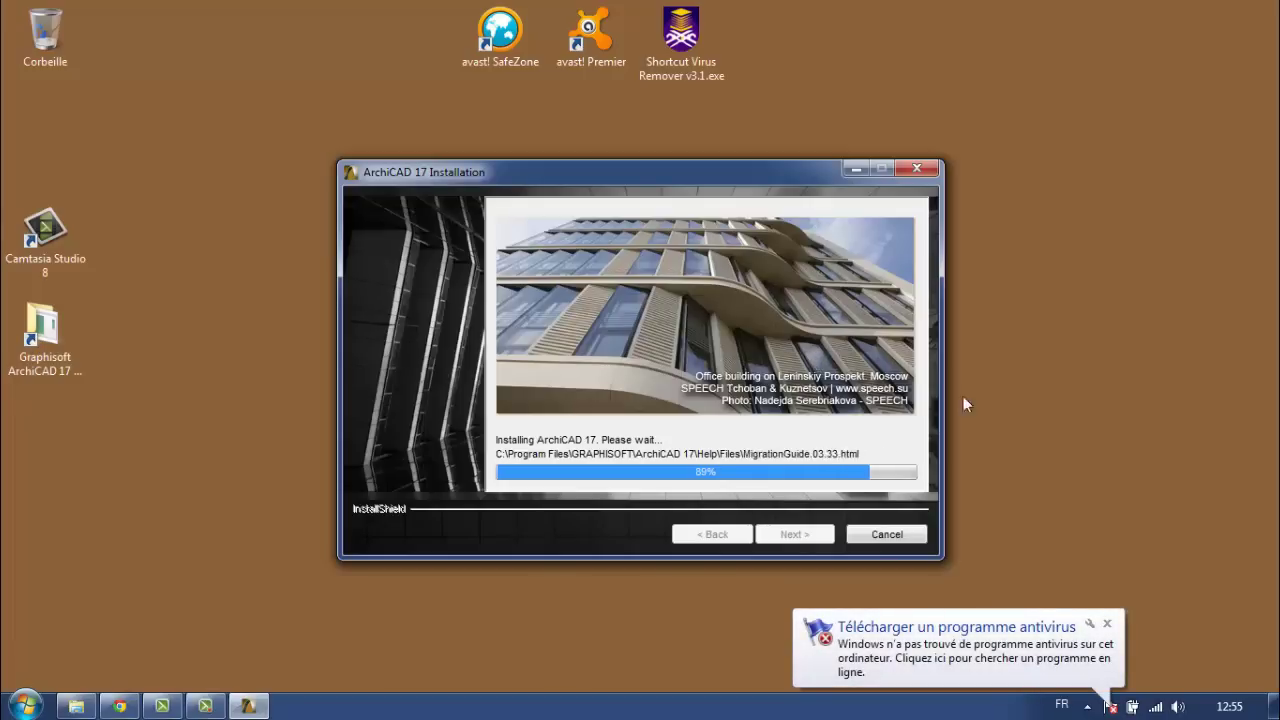
Dismiss the antivirus, Windows Defender and firewall notifications and move the installer window aside
click(1110, 622)
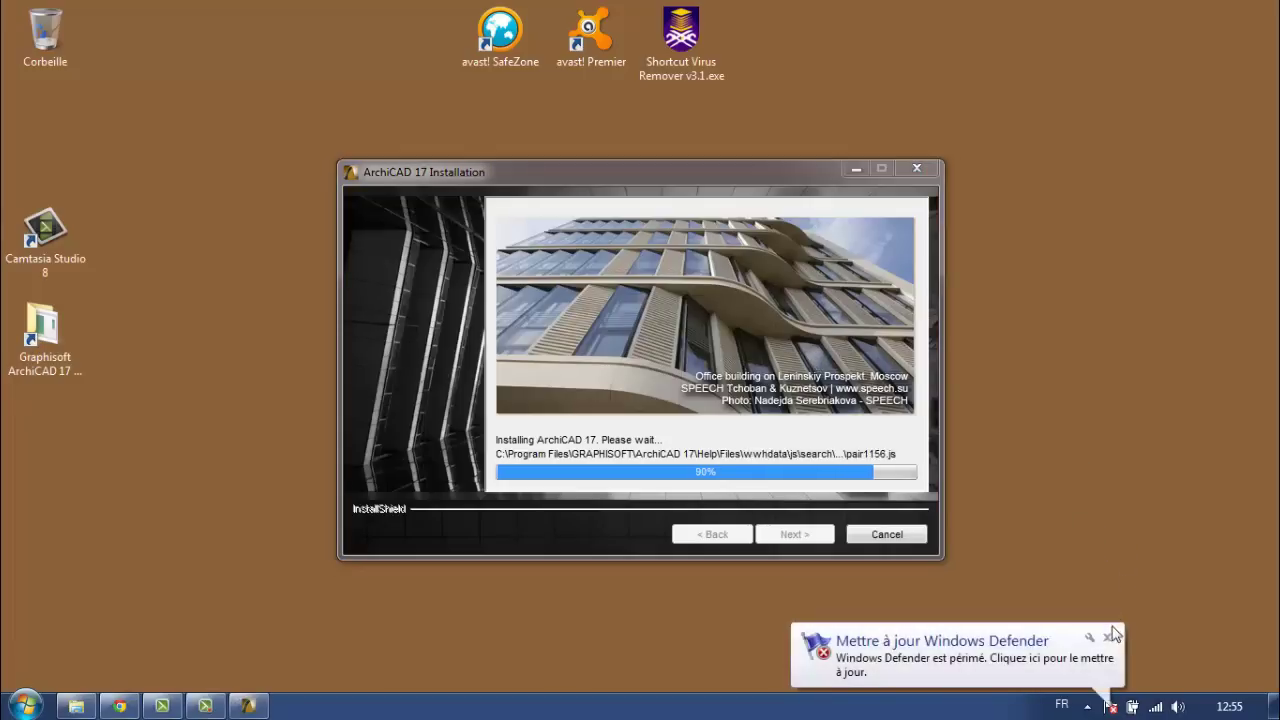
click(1109, 633)
click(1108, 641)
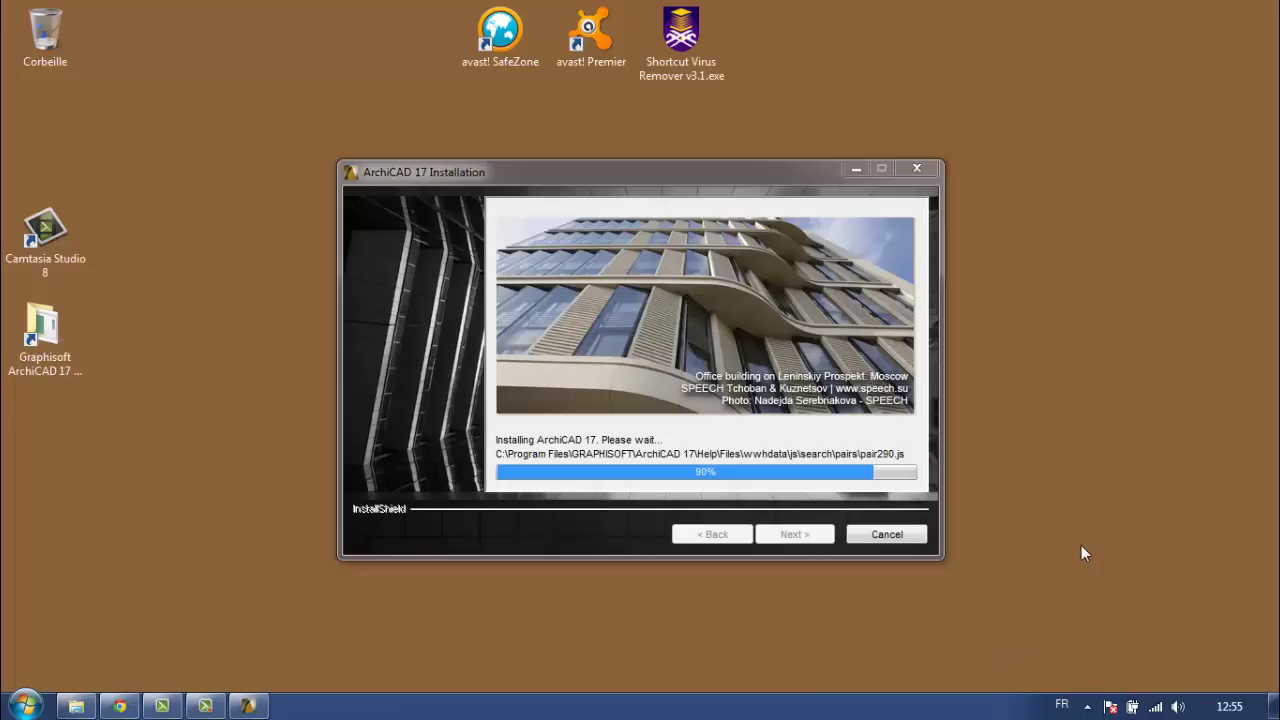
mouse_move(618, 168)
mouse_down()
mouse_move(572, 167)
mouse_move(661, 168)
mouse_move(627, 168)
mouse_up()
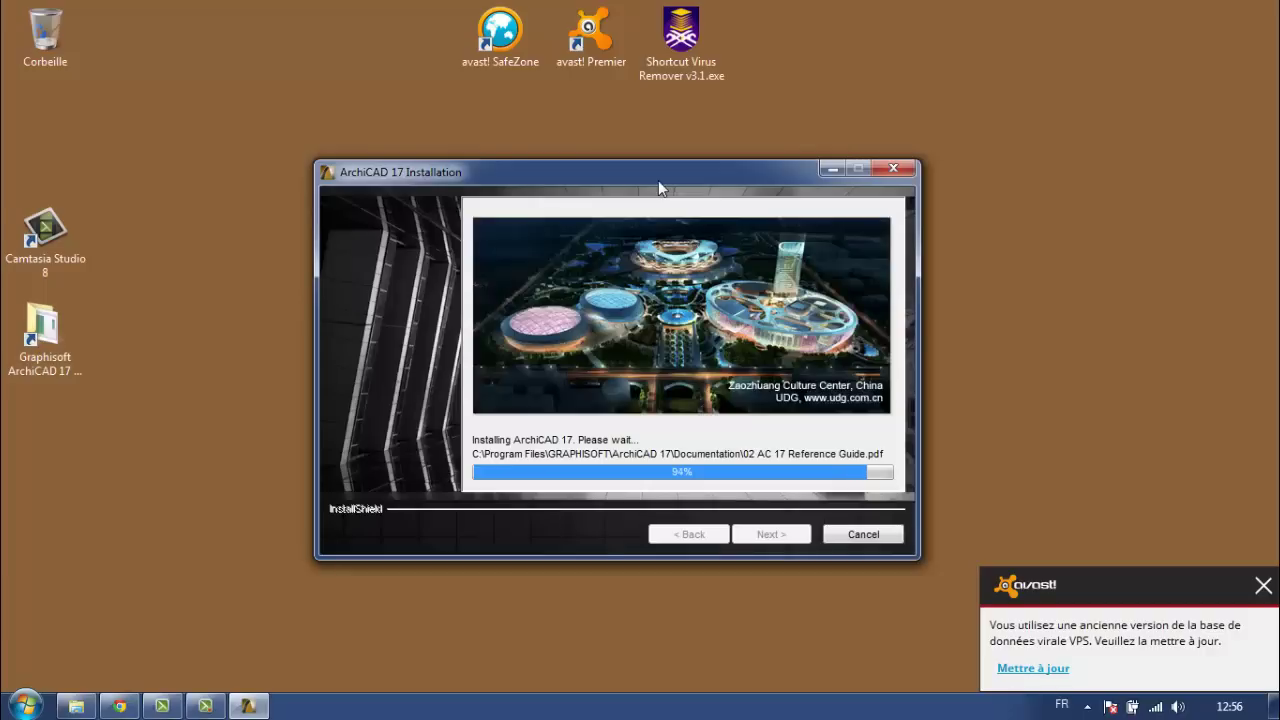
Dismiss the avast database popup and refresh the desktop while installation verifies
click(1263, 586)
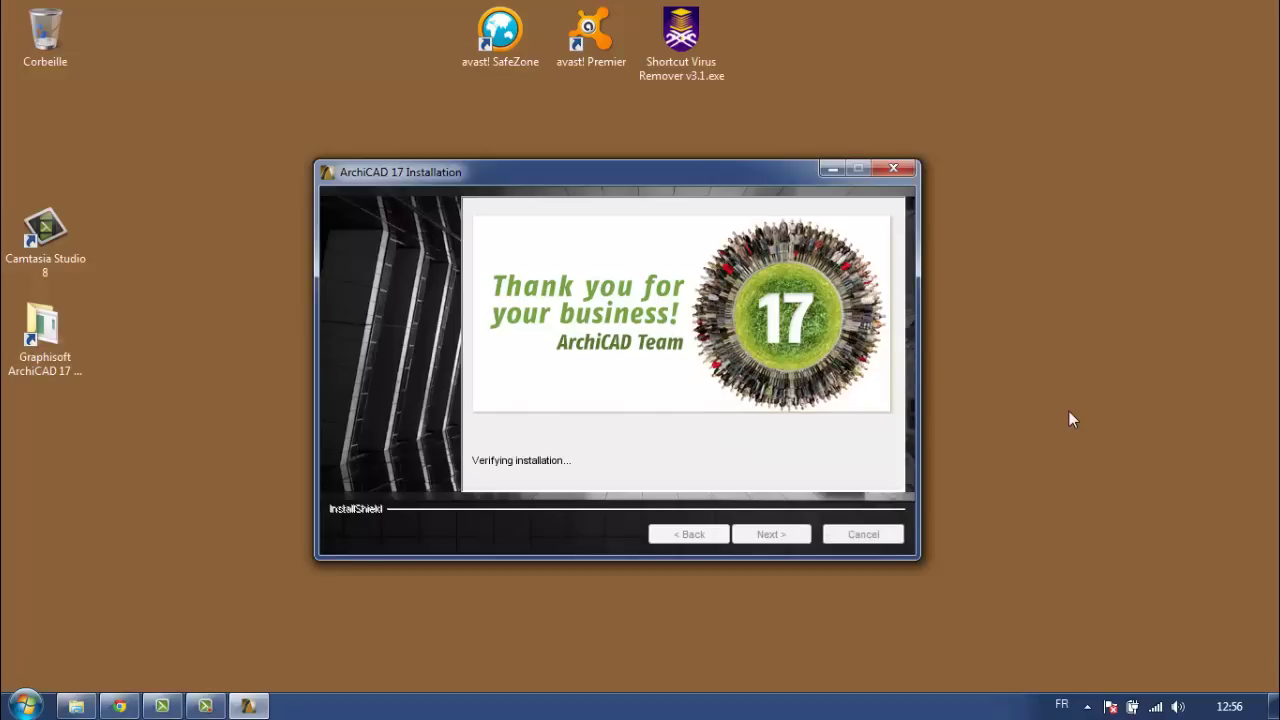
drag(1005, 115, 1012, 198)
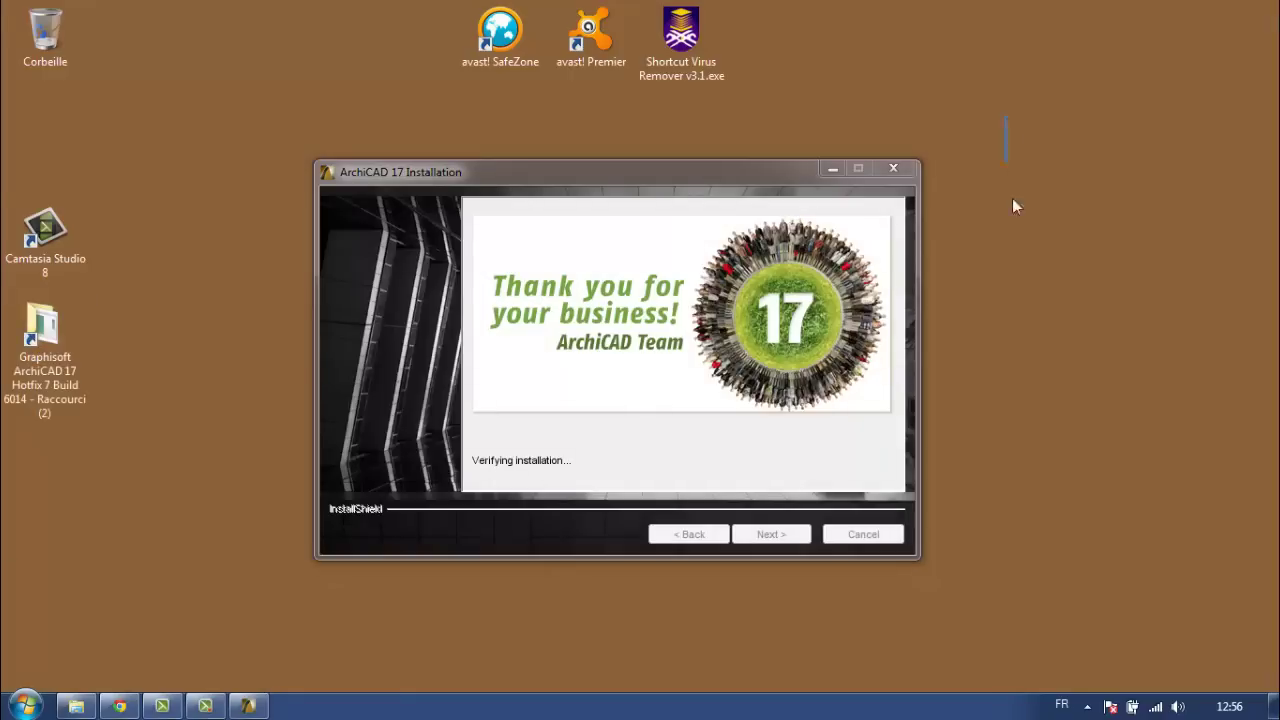
right_click(1030, 125)
click(1075, 186)
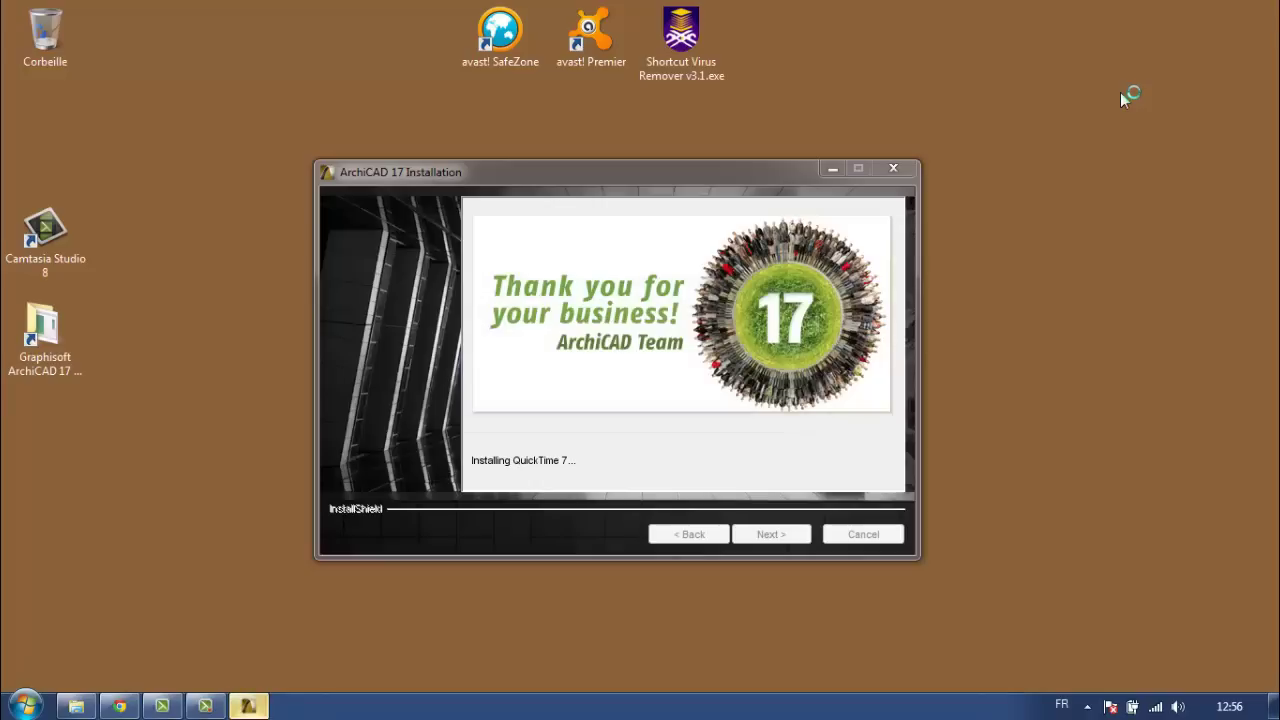
Install QuickTime 7 with its license accepted and desktop shortcuts turned off
click(755, 506)
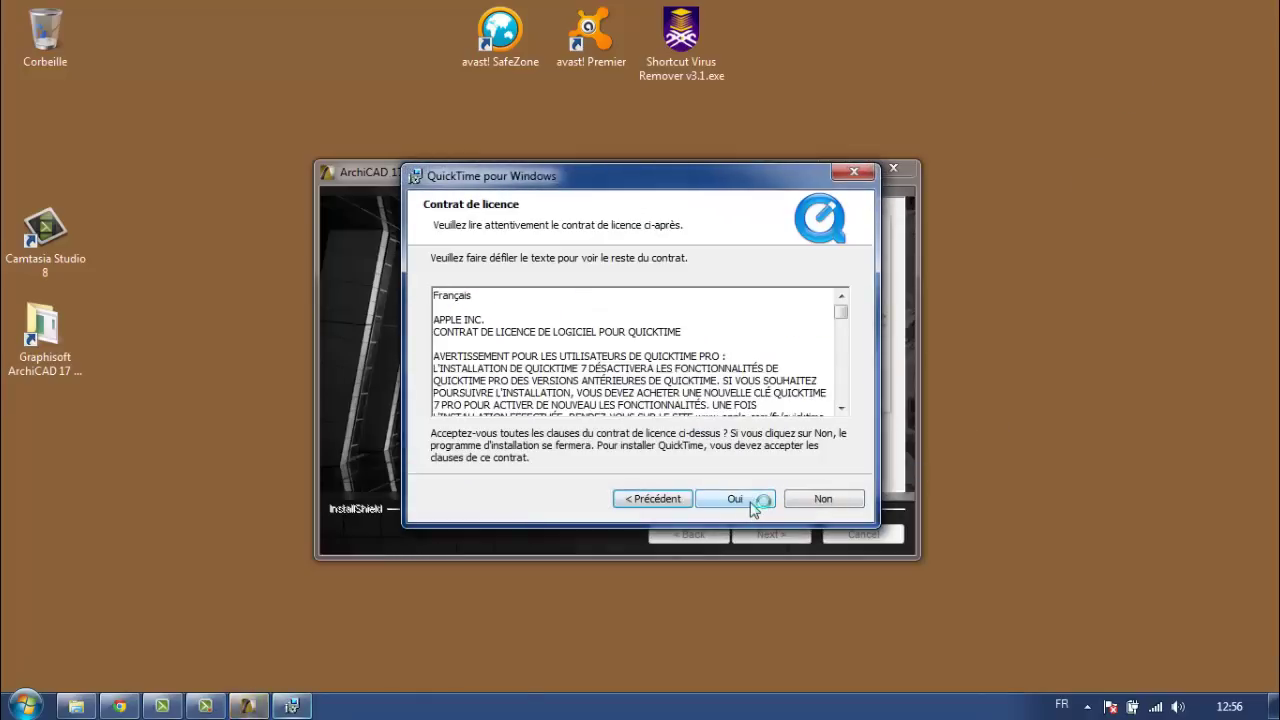
click(753, 503)
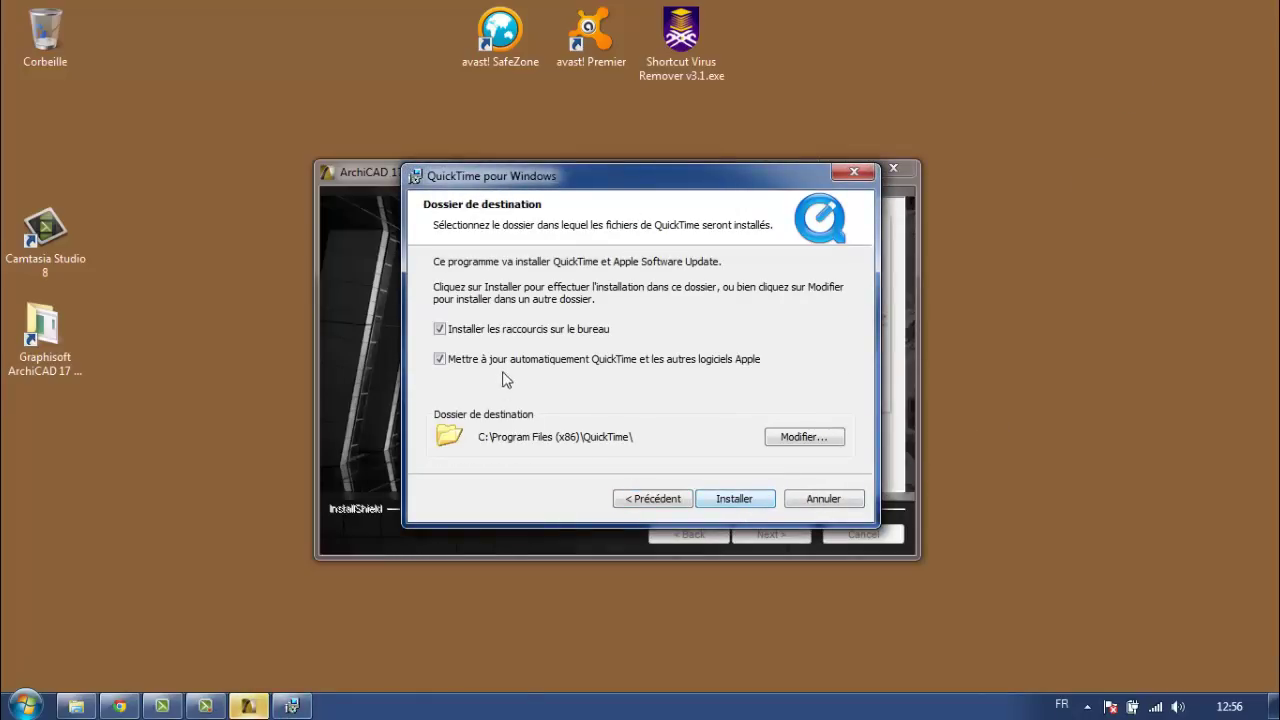
click(440, 329)
click(735, 497)
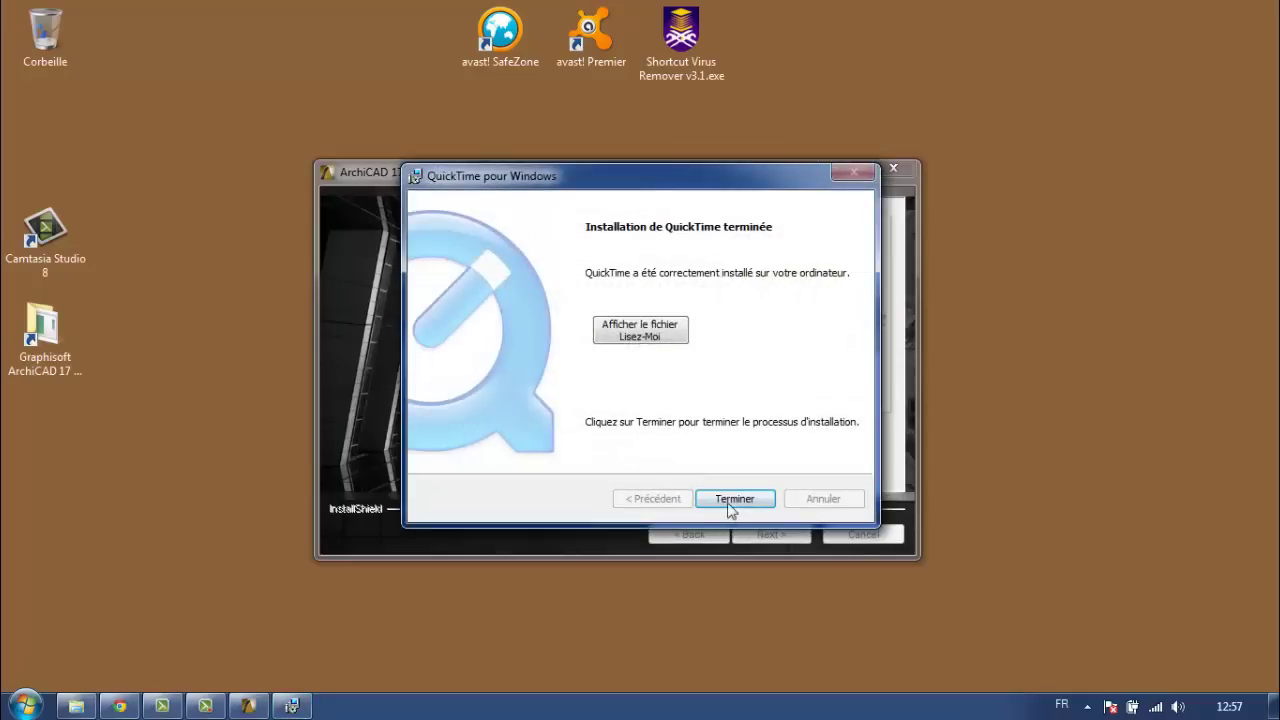
click(733, 499)
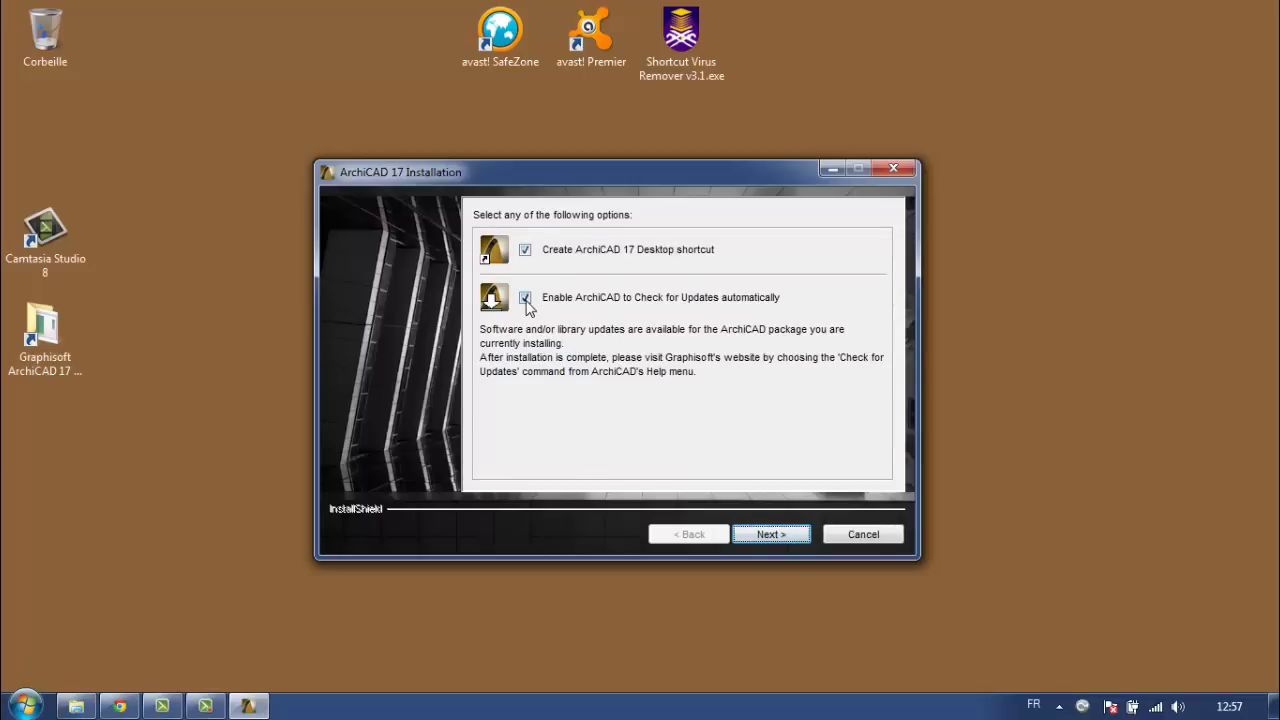
Disable automatic update checks, choose to restart later, finish the installer and refresh the desktop
click(525, 299)
click(771, 535)
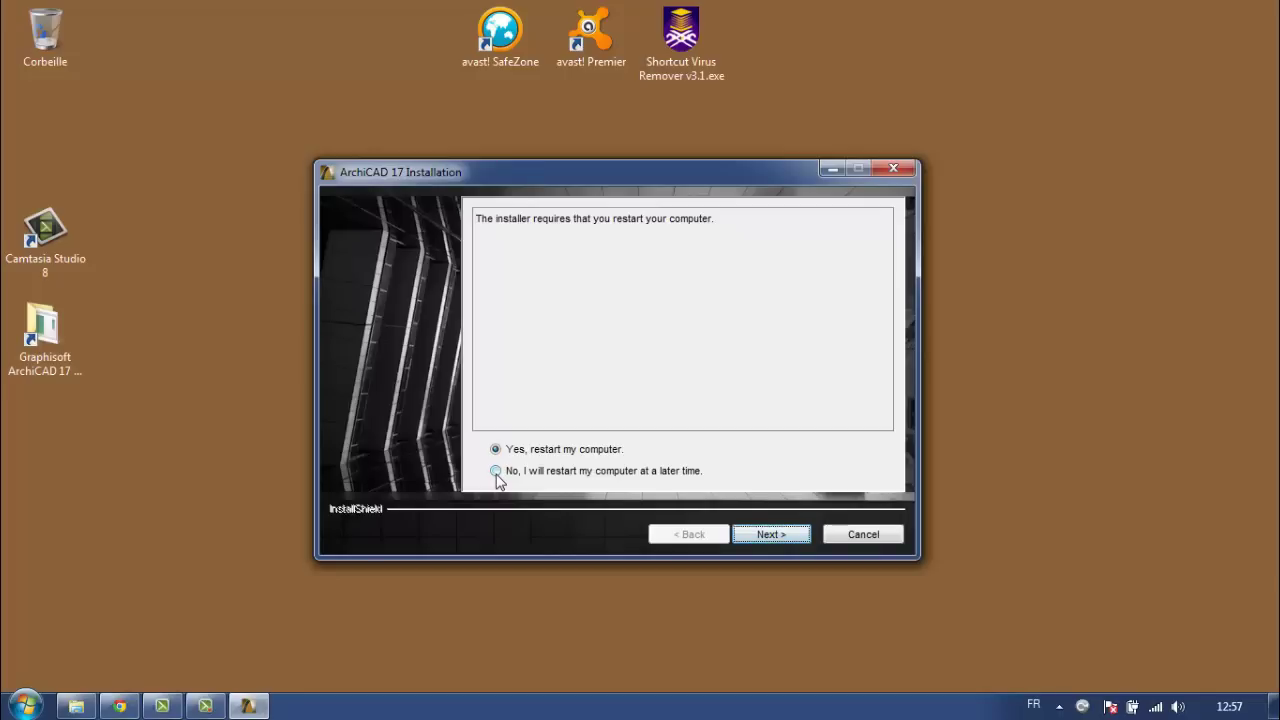
click(512, 476)
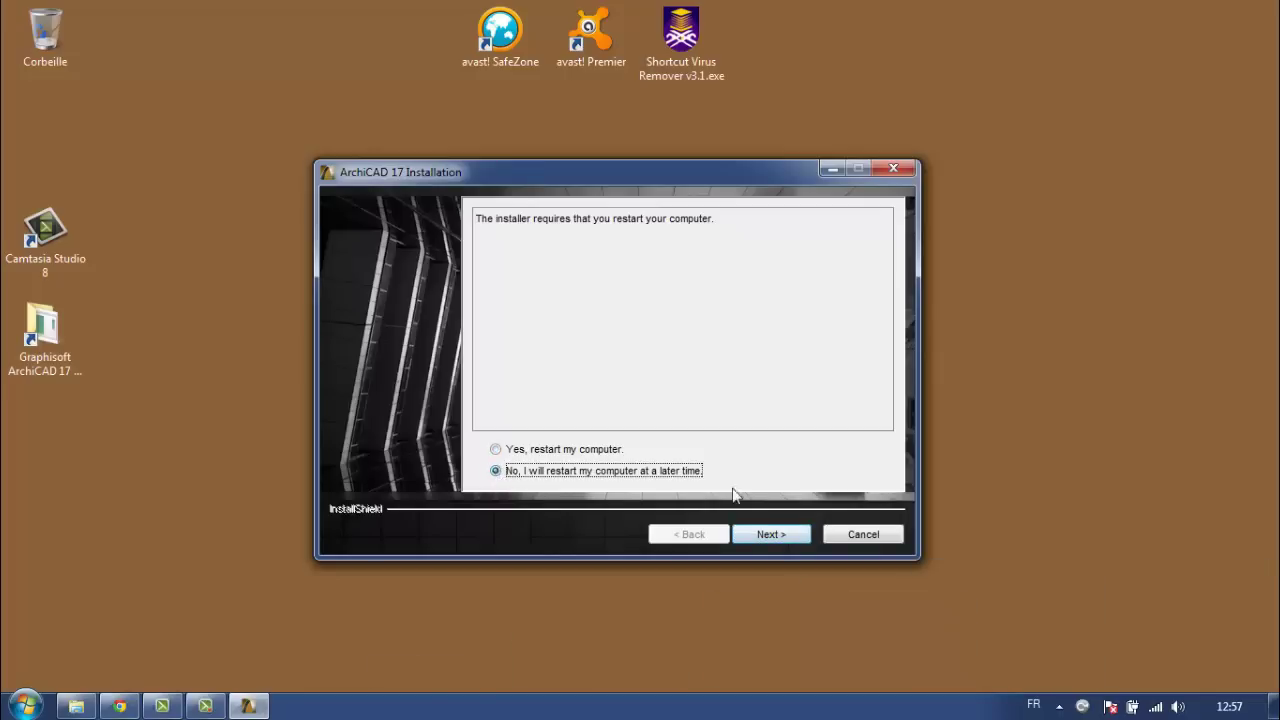
click(762, 535)
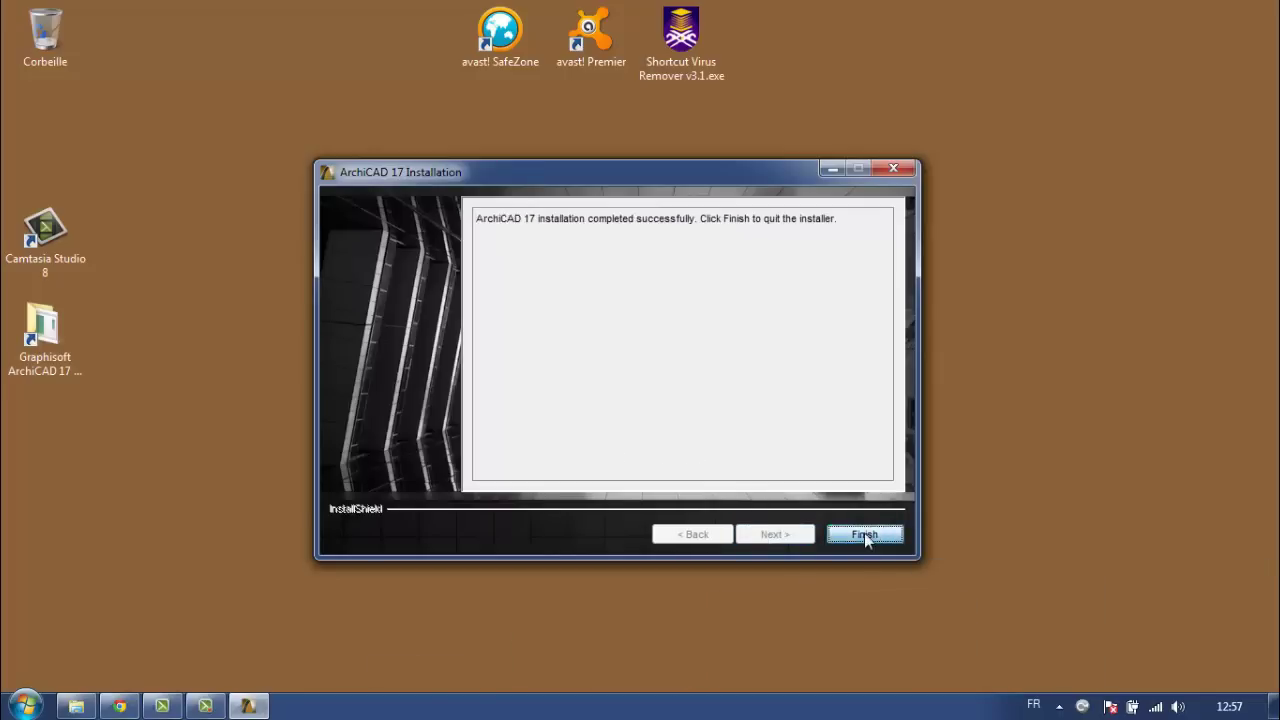
click(864, 534)
right_click(509, 246)
click(605, 300)
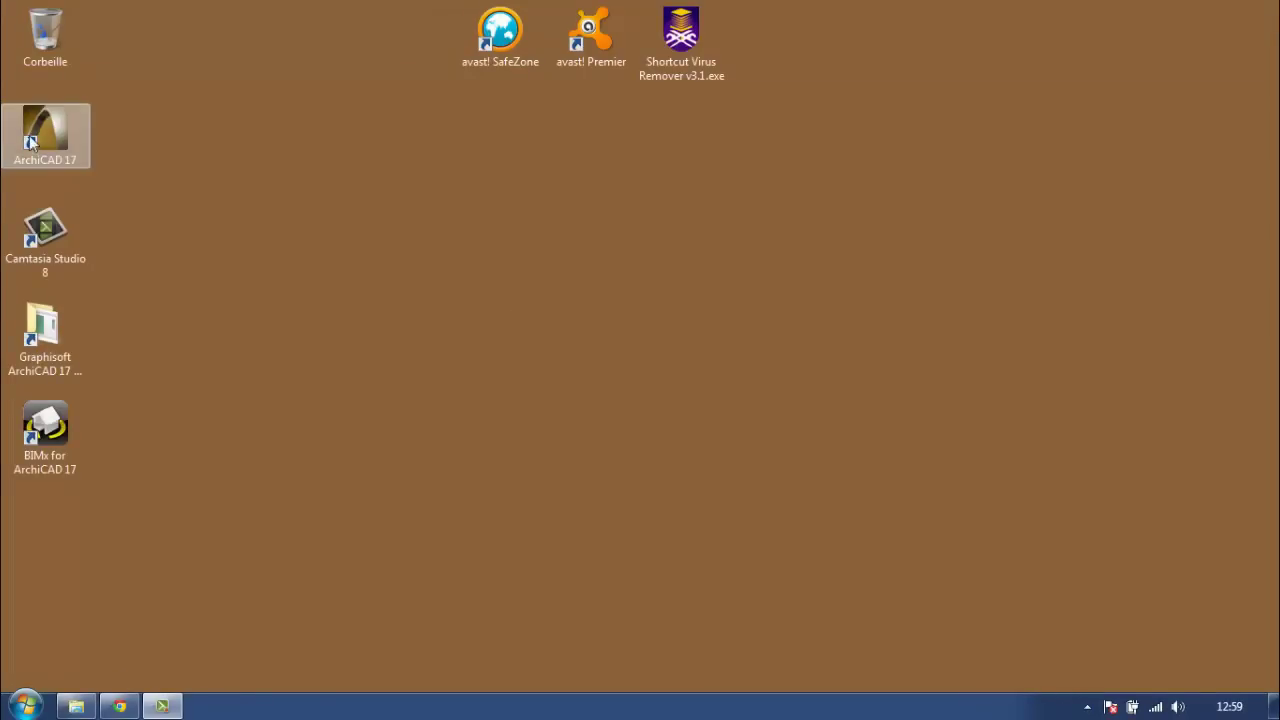
Open the Hotfix 7 Build 6014 folder and run AC17-6004-HOTFIX7-WIN64.exe as administrator
double_click(22, 350)
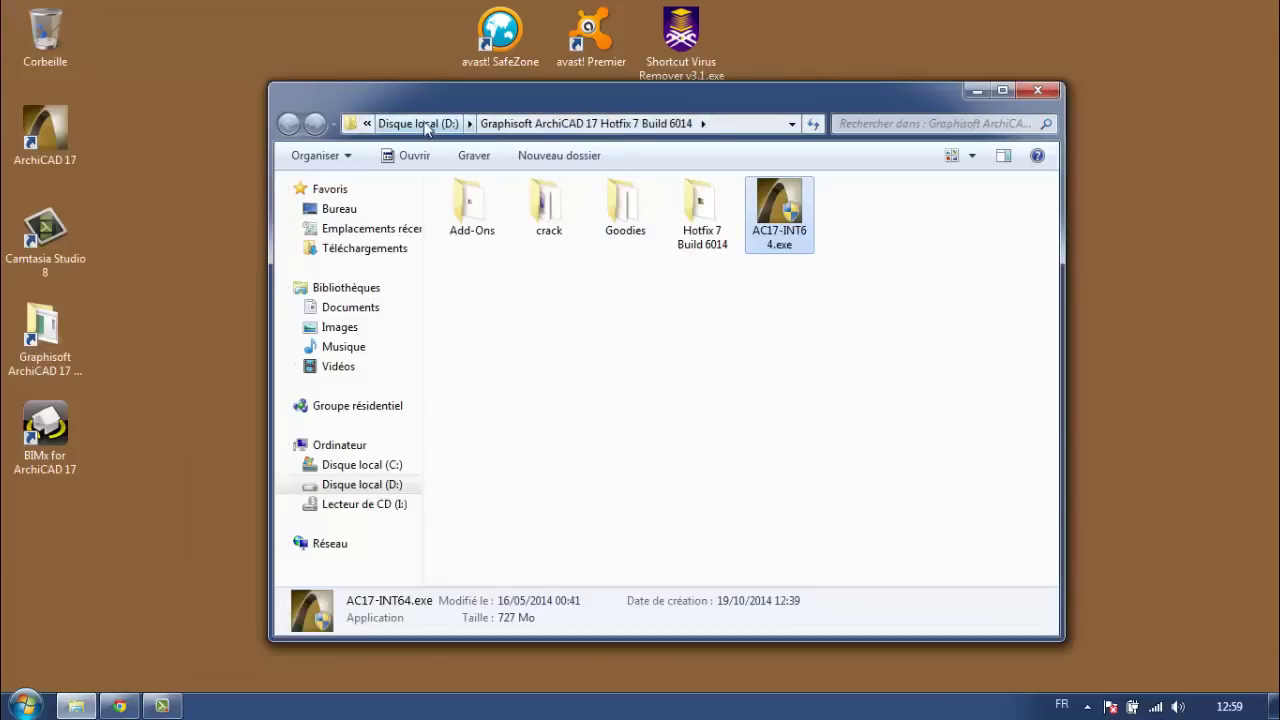
double_click(700, 205)
click(480, 229)
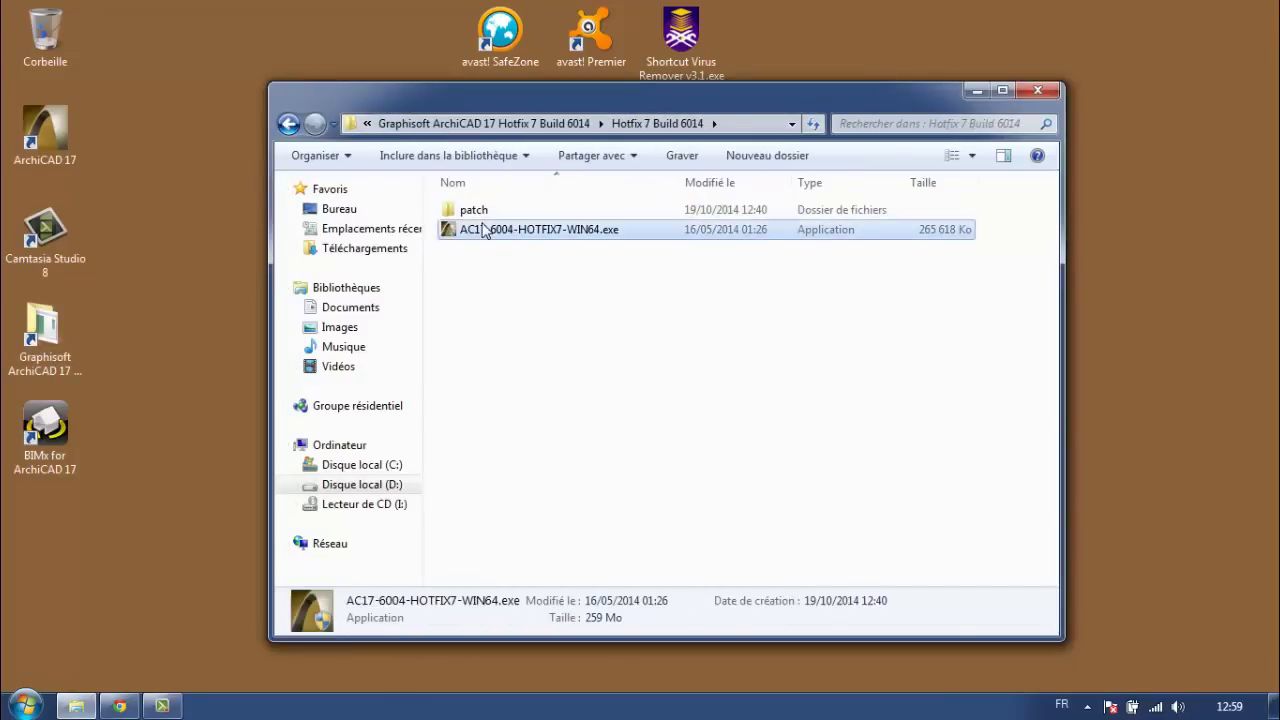
right_click(481, 226)
click(575, 257)
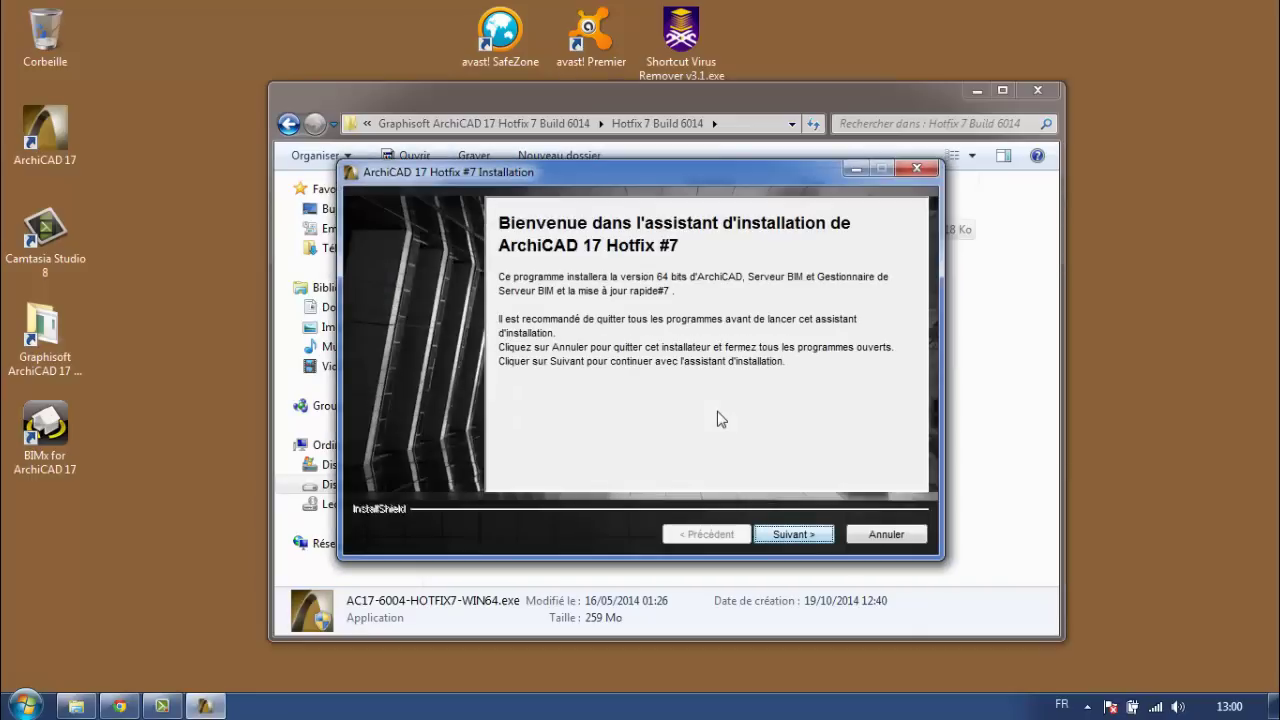
Install Hotfix #7 onto the detected ArchiCAD 17 and close the installer after 'Installation réussie'
click(808, 536)
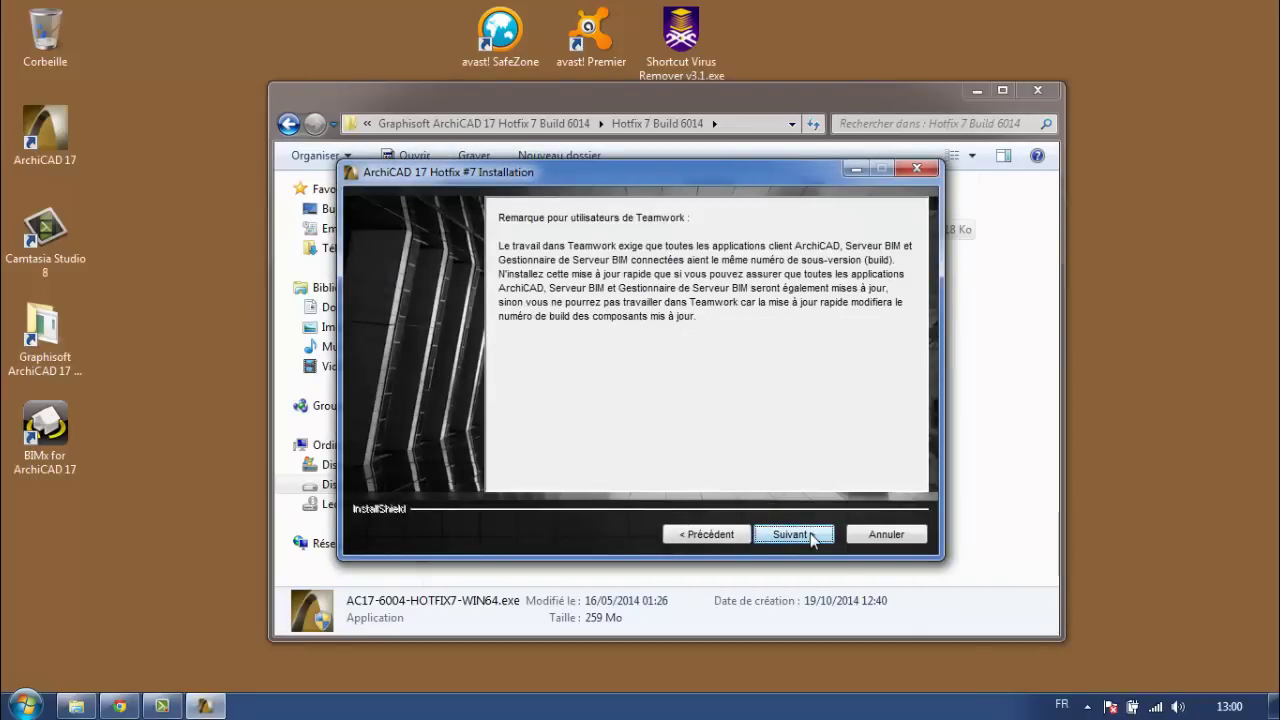
click(812, 538)
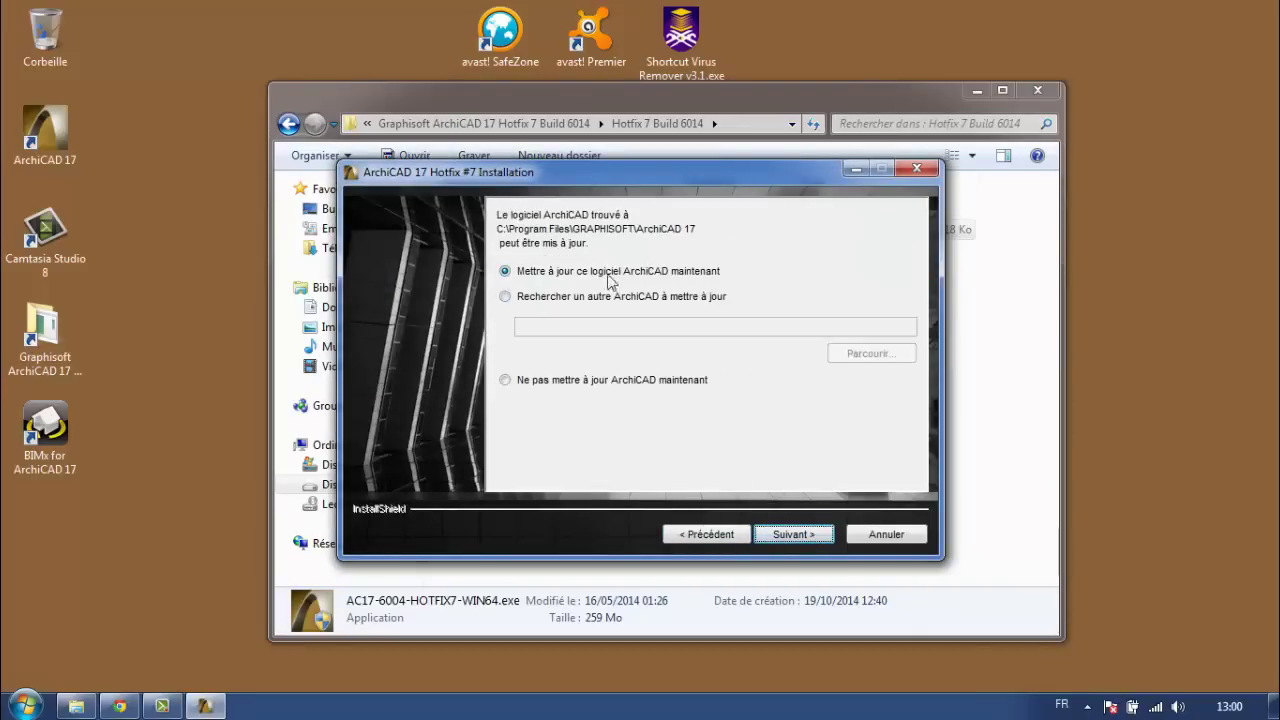
click(802, 535)
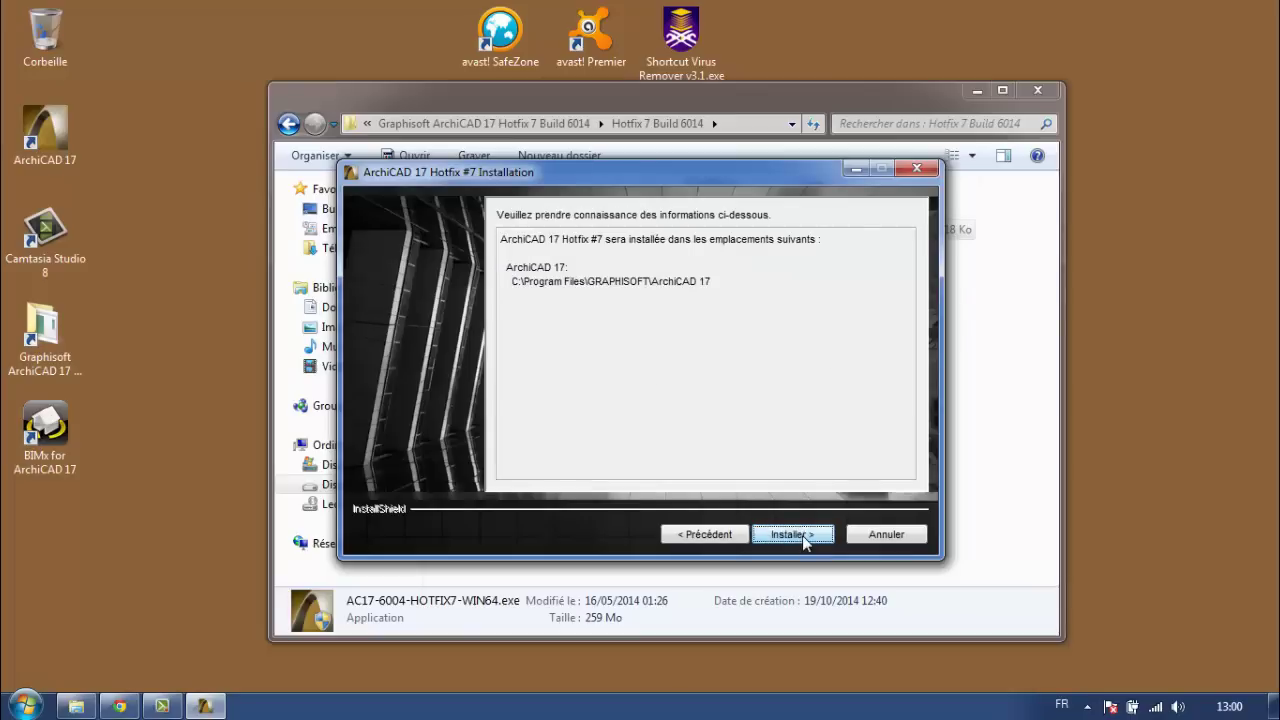
click(802, 535)
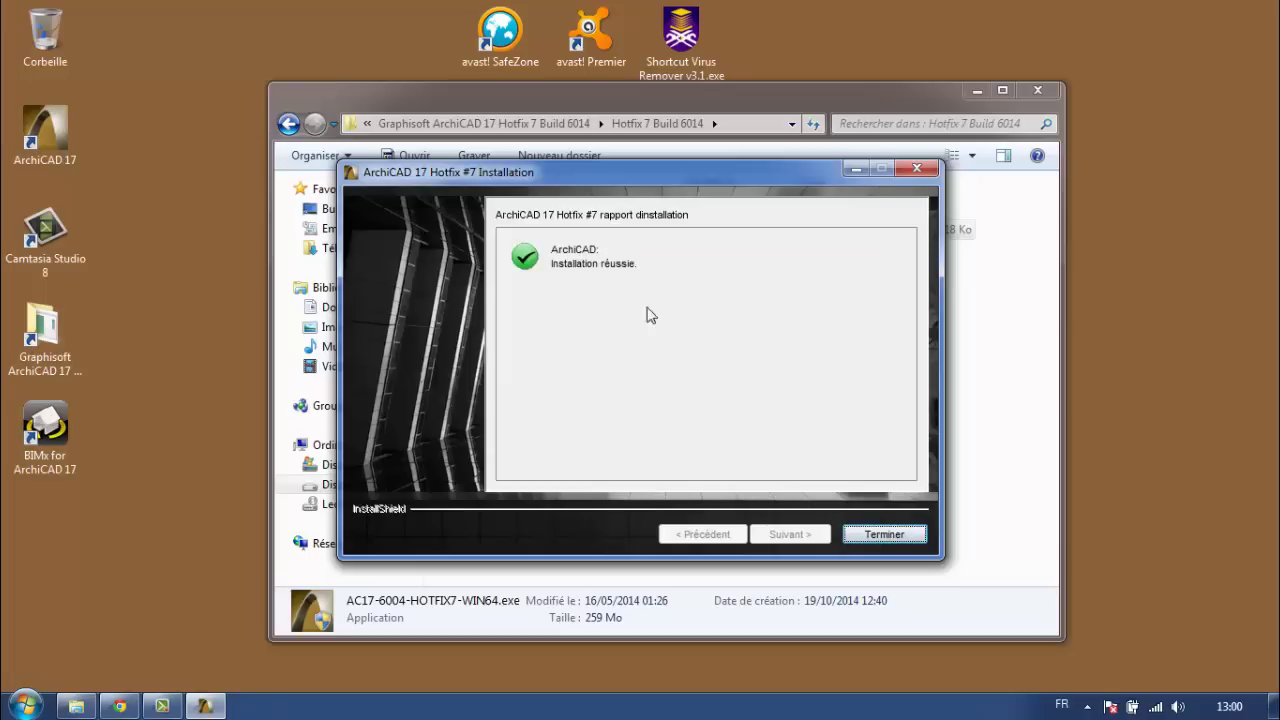
click(880, 533)
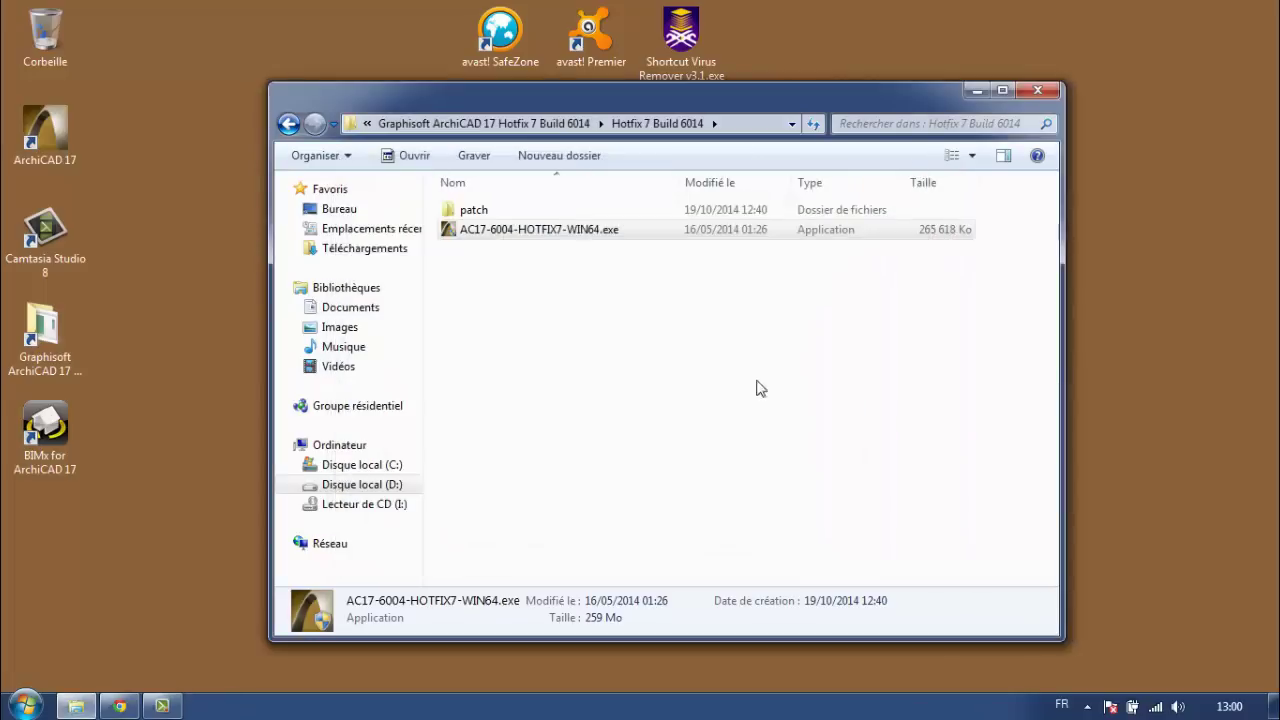
Shift the Explorer window right and place the ArchiCAD 17 and BIMx icons side by side mid-desktop
click(608, 371)
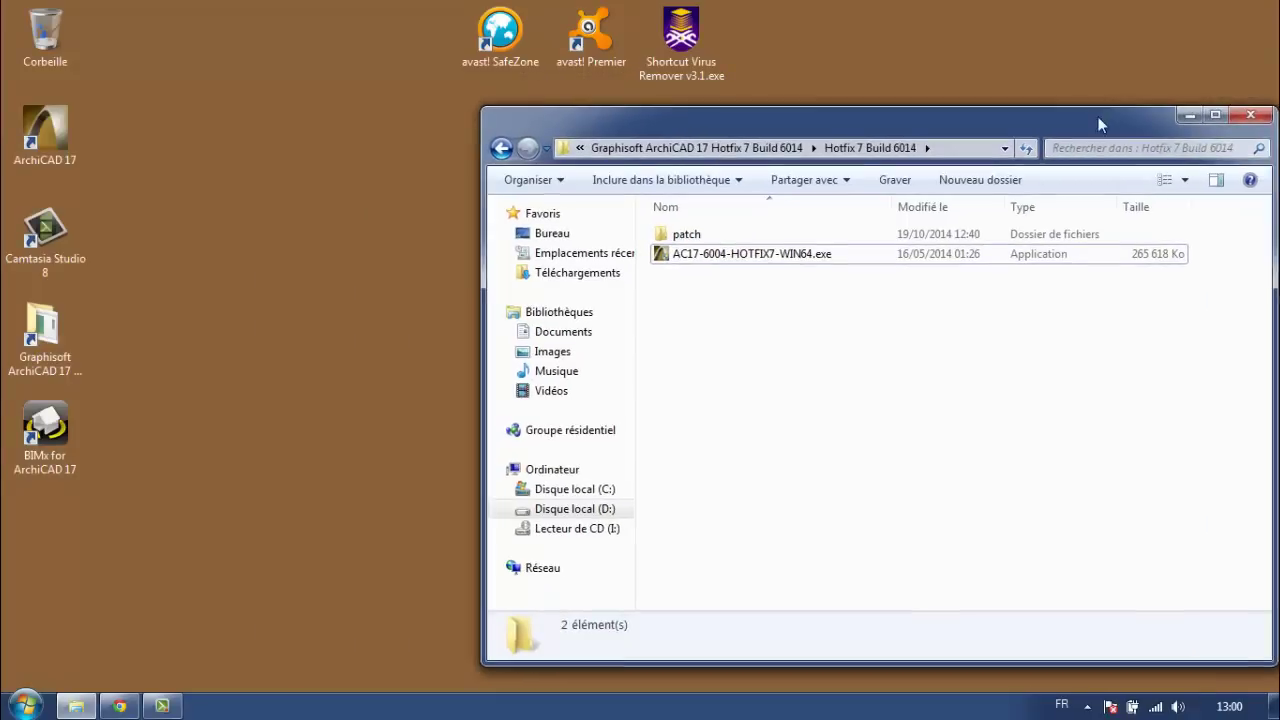
drag(1100, 124, 1120, 124)
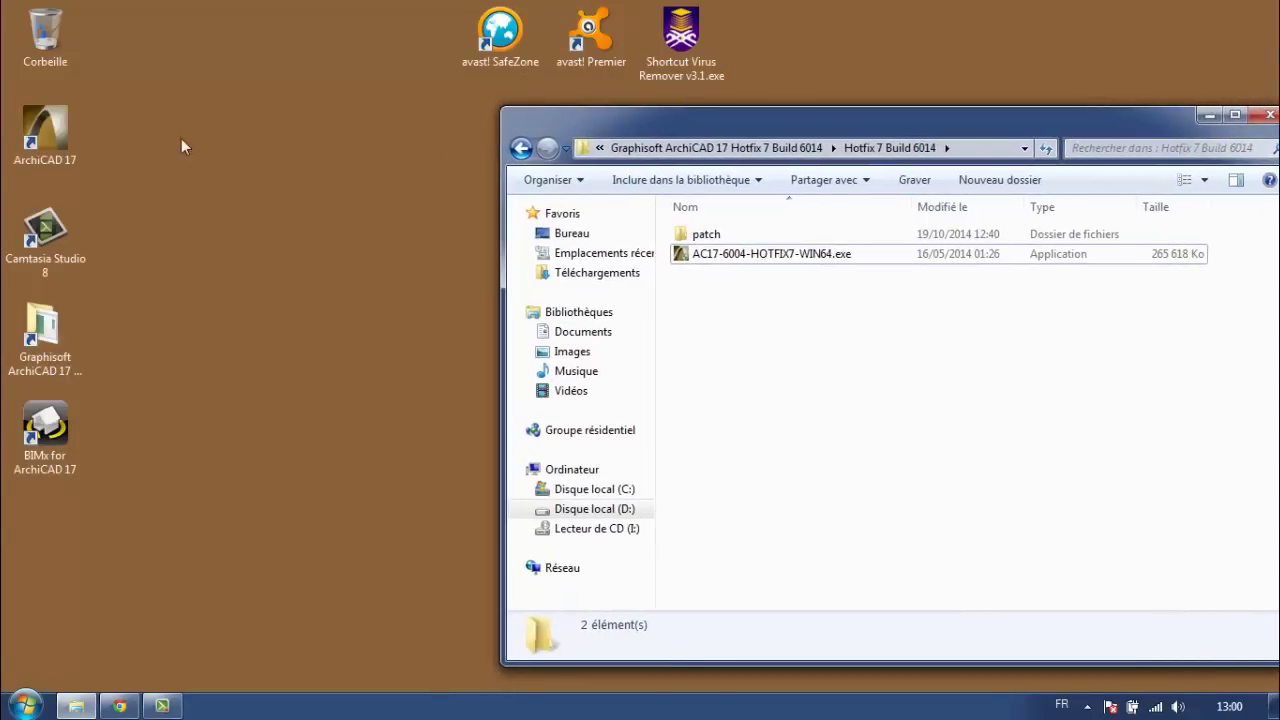
drag(45, 130, 409, 428)
drag(20, 440, 293, 441)
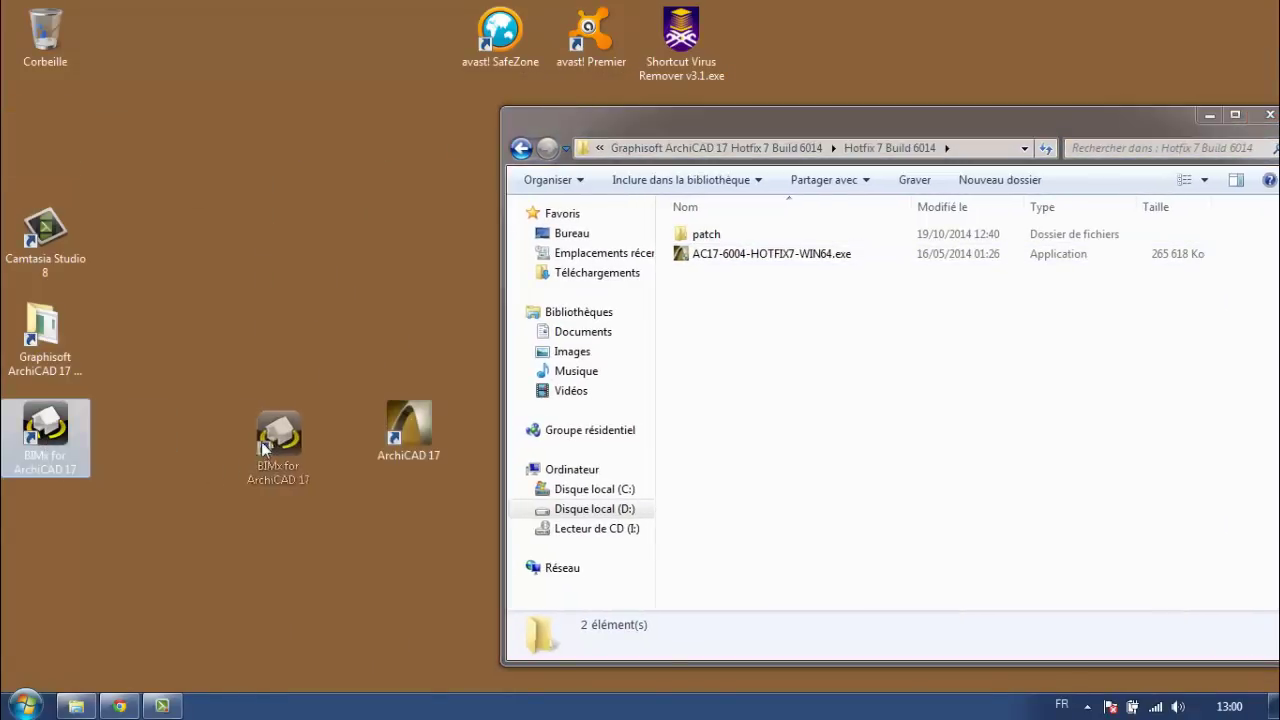
drag(229, 352, 481, 500)
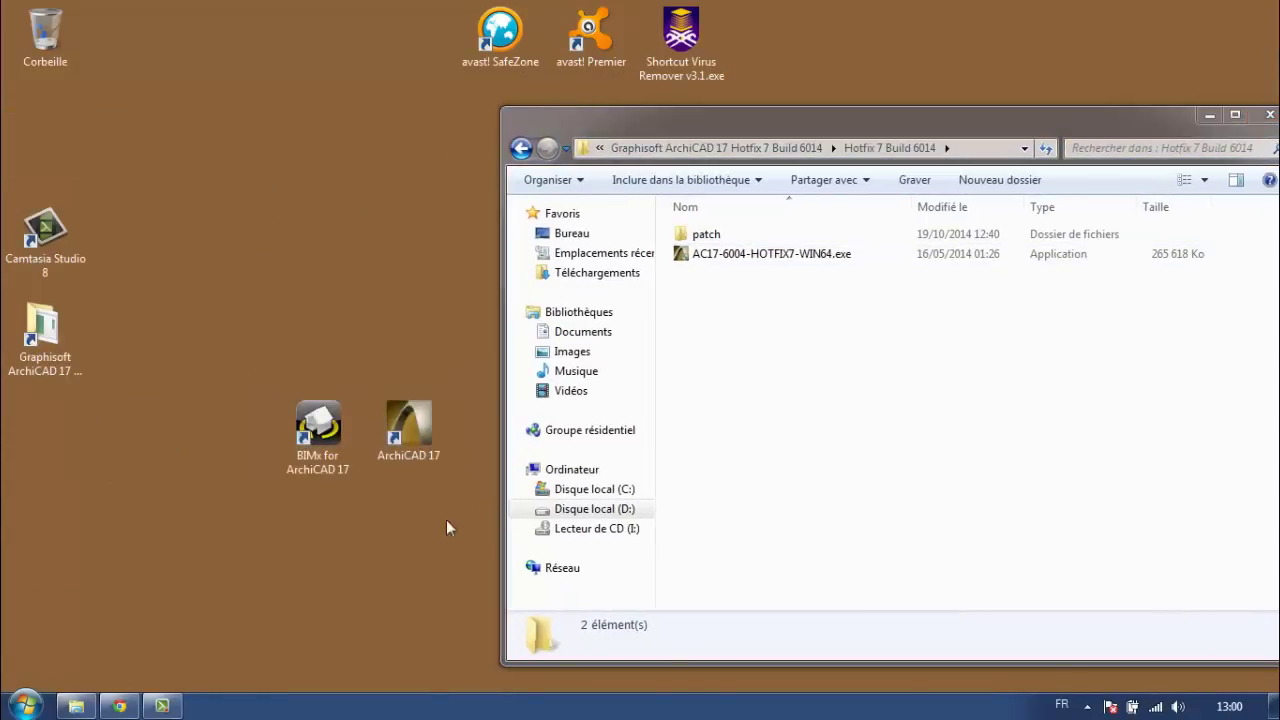
Open the patch folder and the ArchiCAD 17 install folder via the shortcut's file location
click(708, 236)
double_click(709, 240)
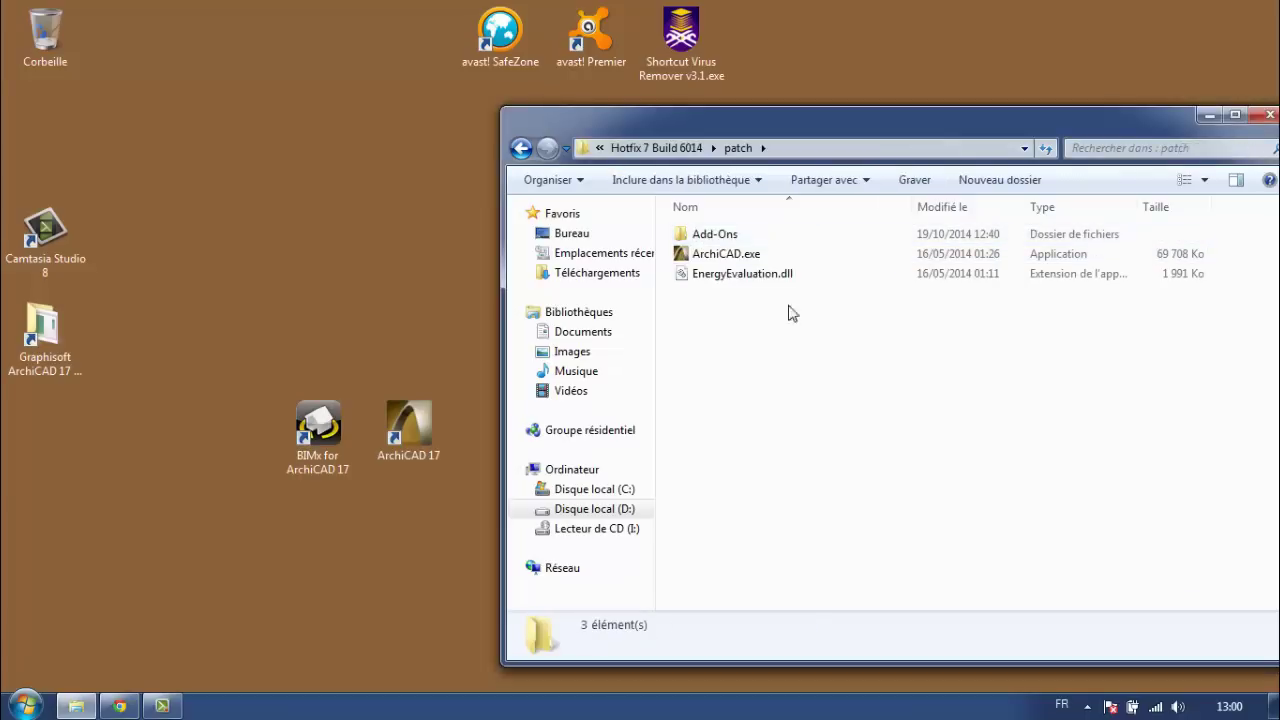
drag(872, 372, 687, 216)
click(760, 371)
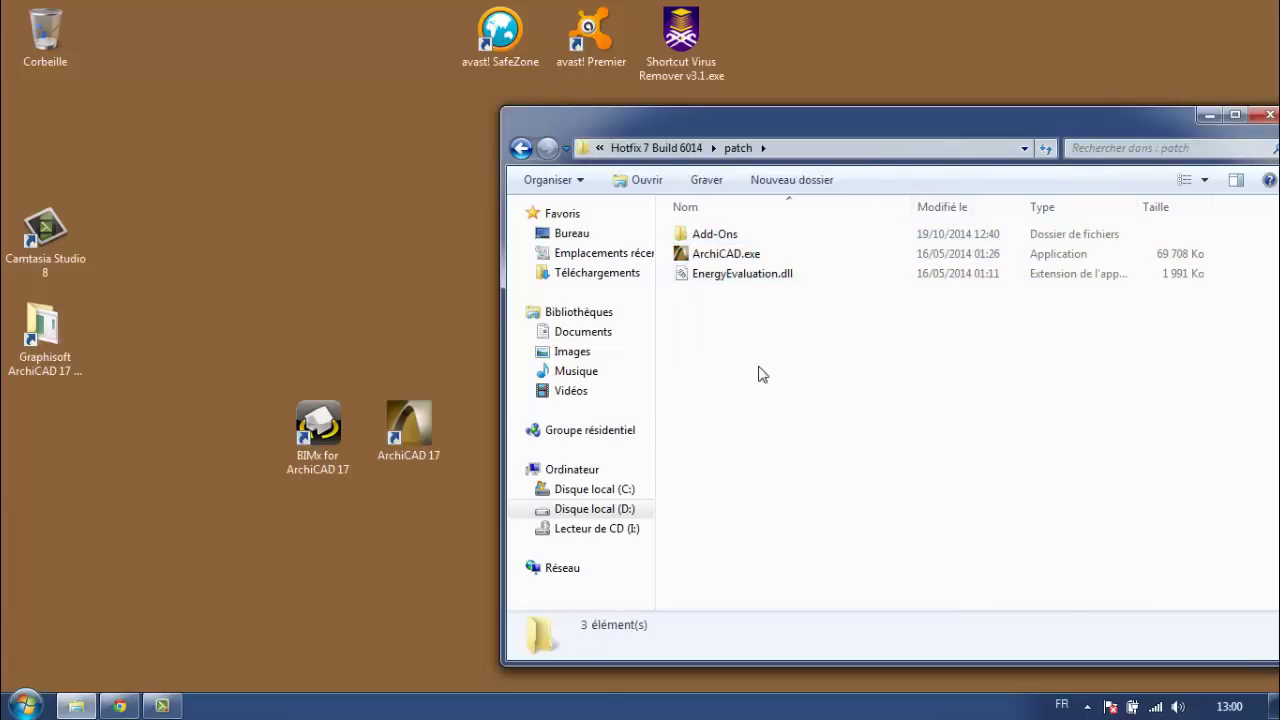
right_click(422, 437)
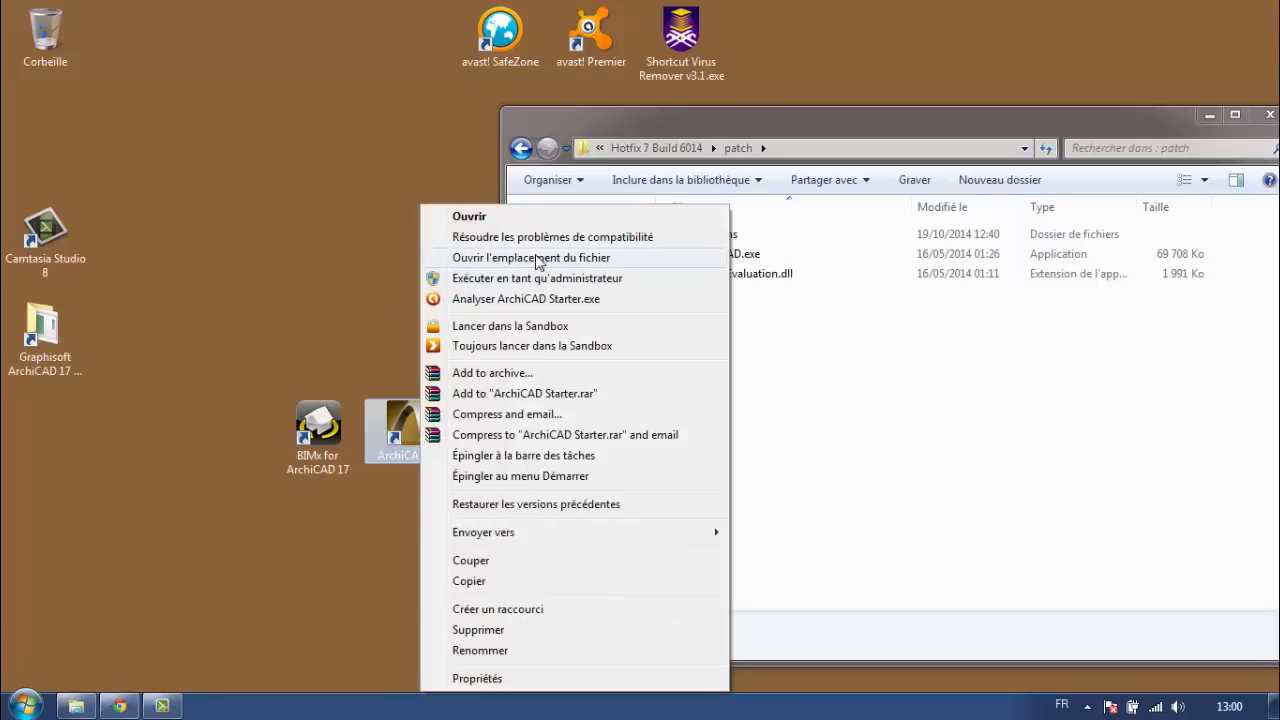
click(457, 258)
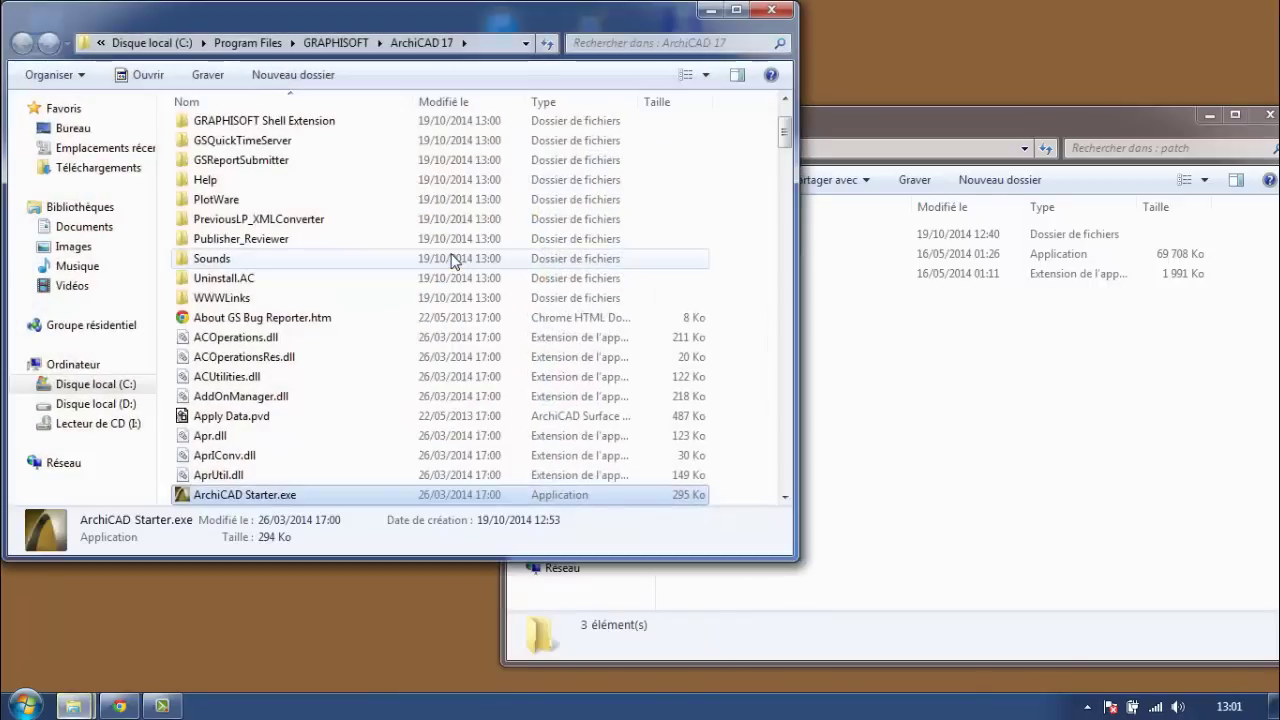
click(826, 308)
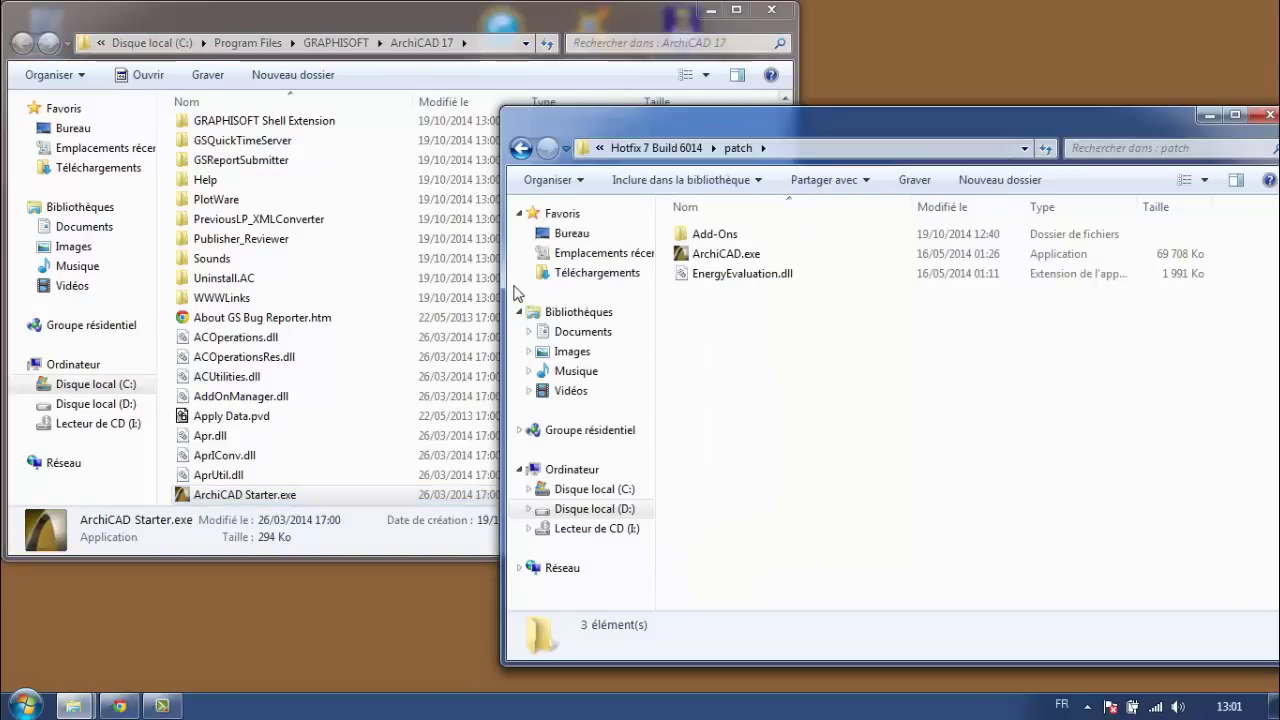
drag(512, 288, 836, 300)
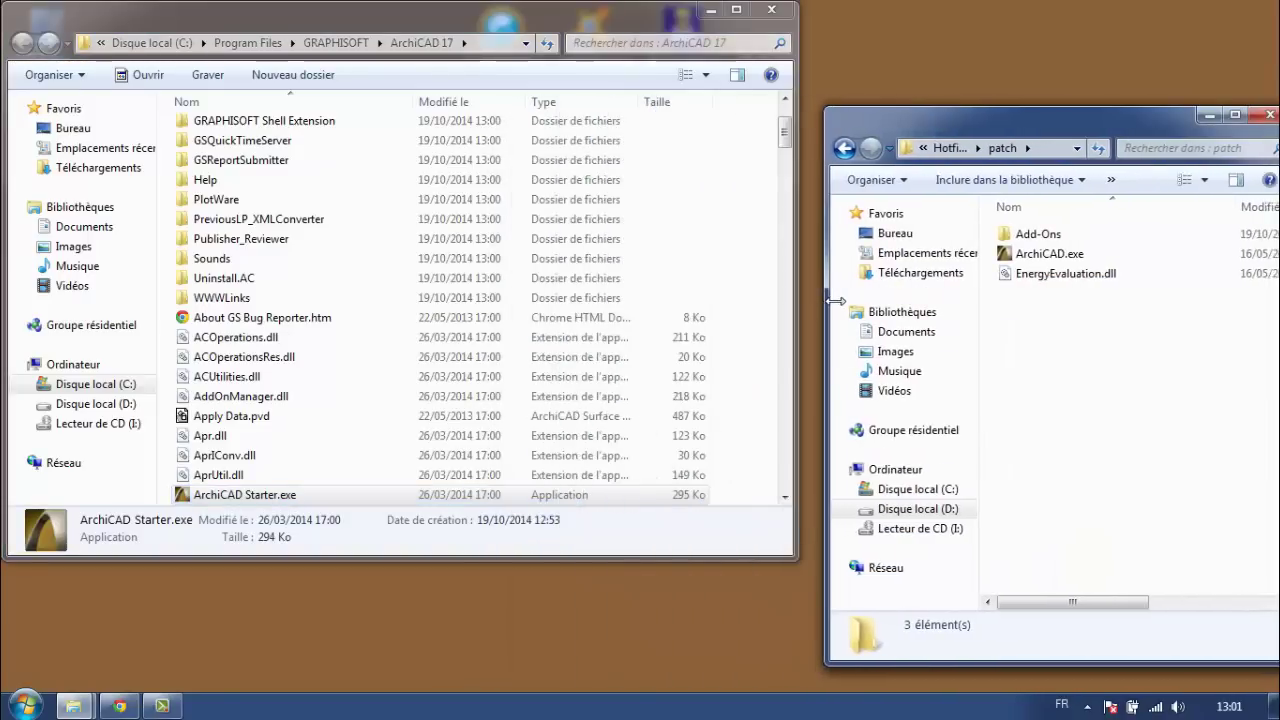
Copy ArchiCAD.exe and EnergyEvaluation.dll from the patch folder
click(1040, 254)
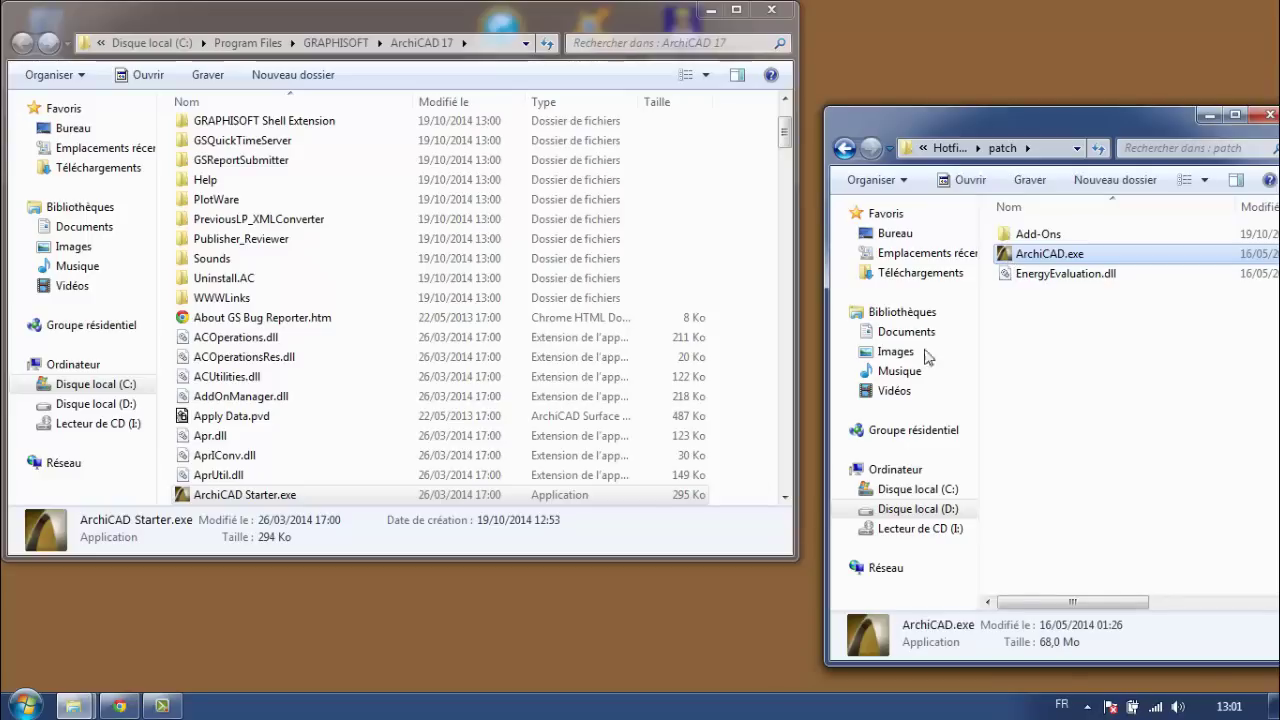
drag(660, 568, 660, 688)
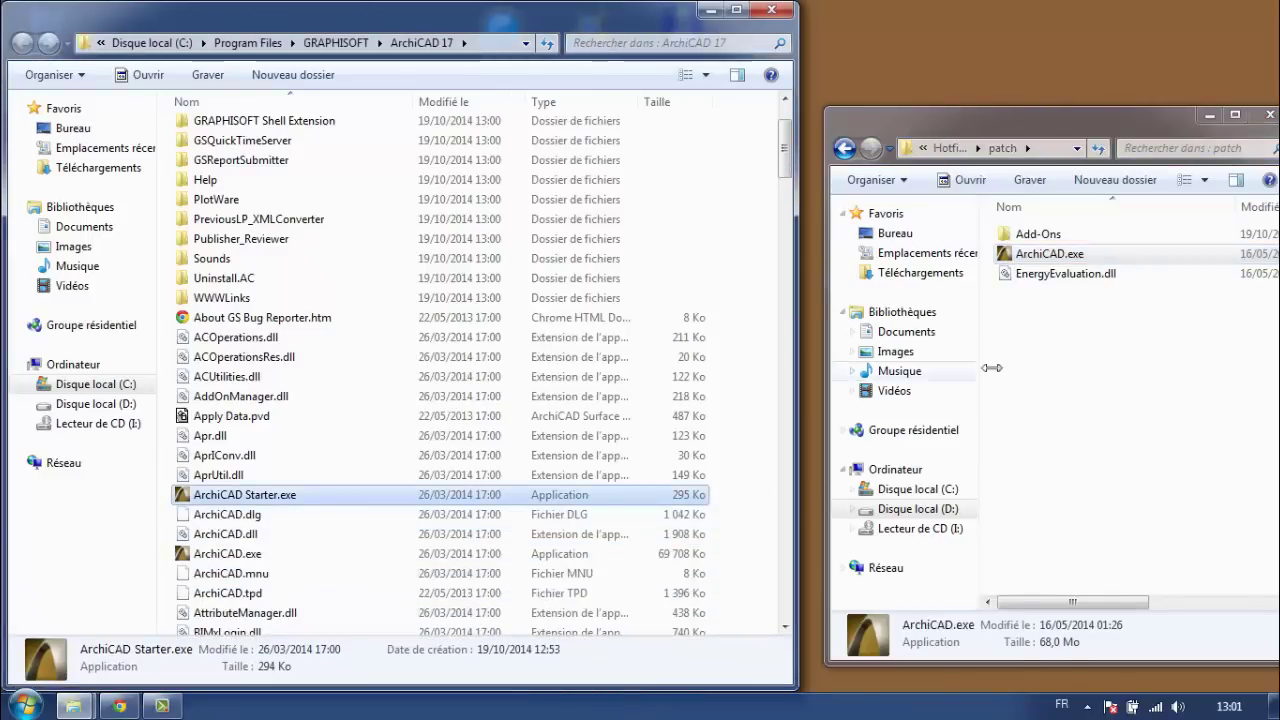
click(1024, 258)
right_click(1024, 259)
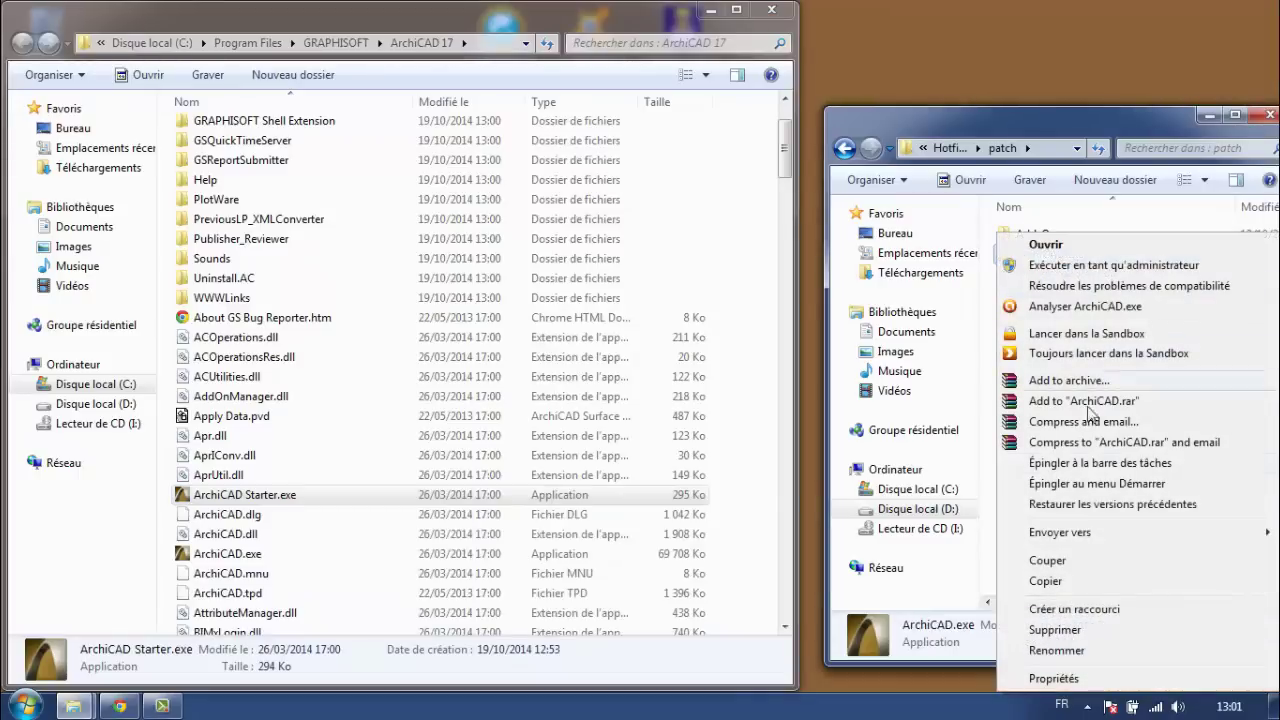
click(1046, 581)
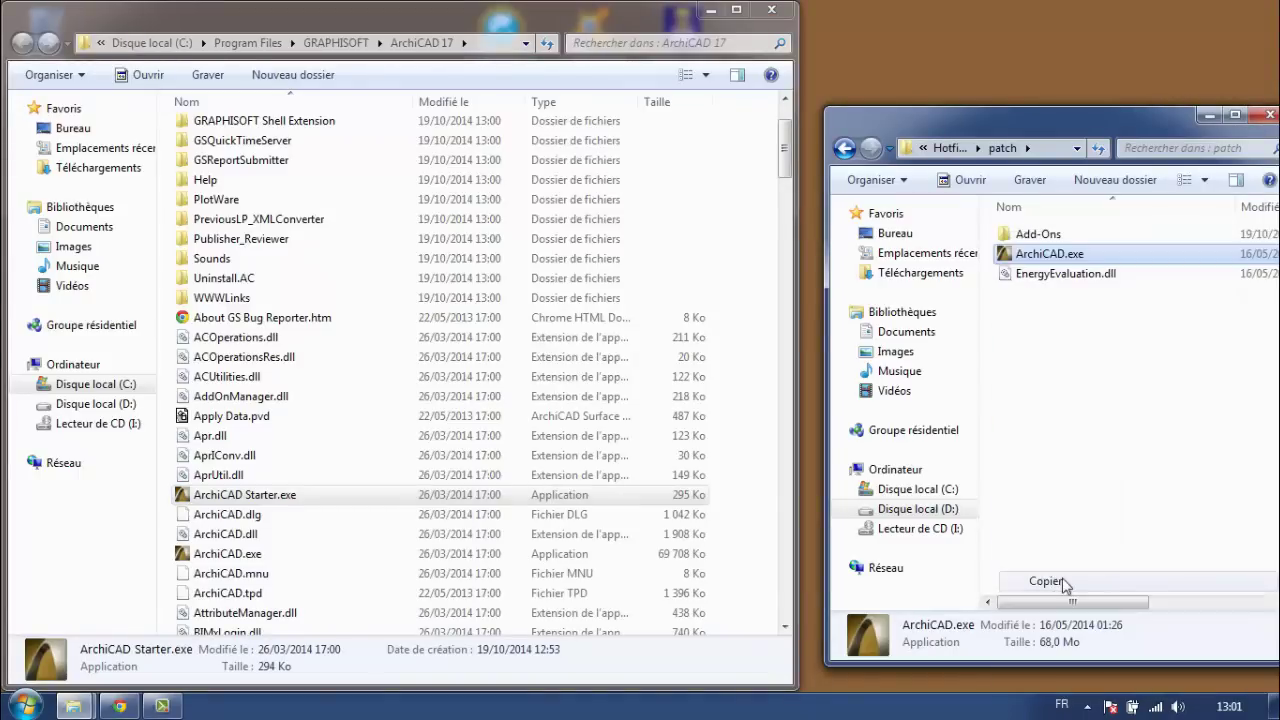
click(1069, 315)
drag(1077, 325, 1026, 252)
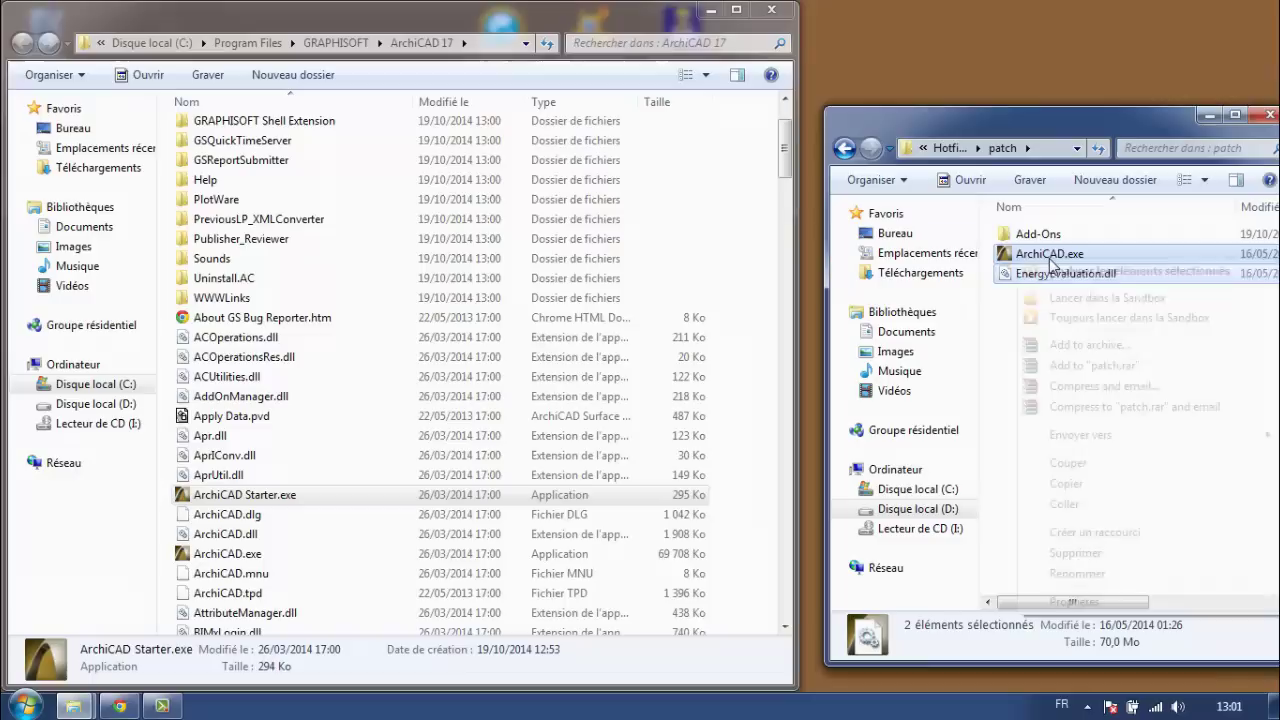
right_click(1016, 258)
click(1060, 484)
mouse_move(910, 400)
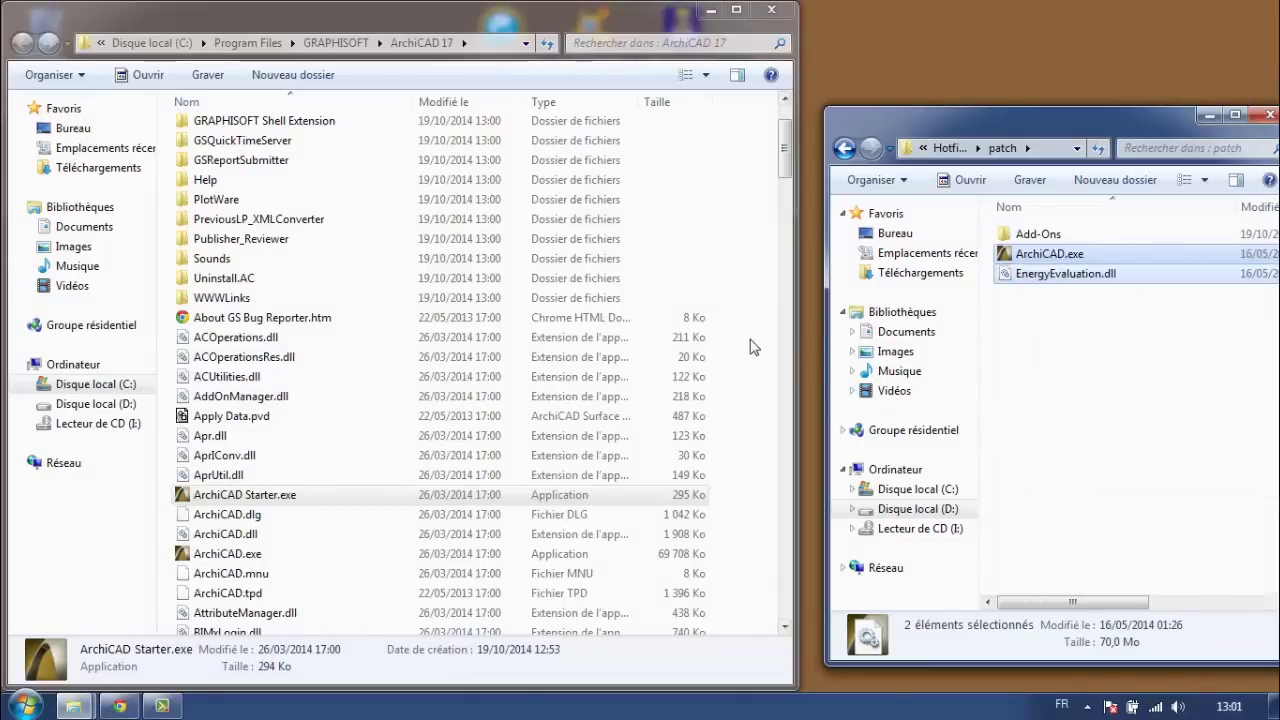
right_click(752, 347)
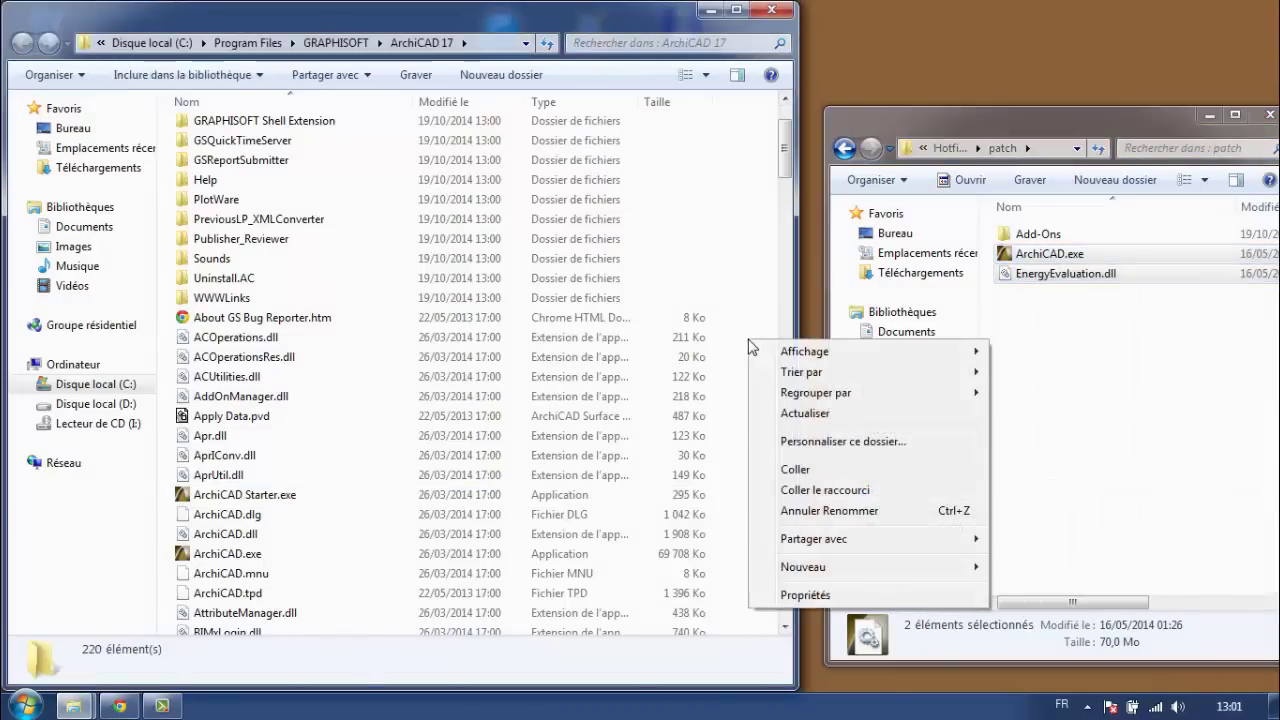
Paste both patch files into the ArchiCAD 17 folder with Copier et remplacer and administrator permission
click(771, 470)
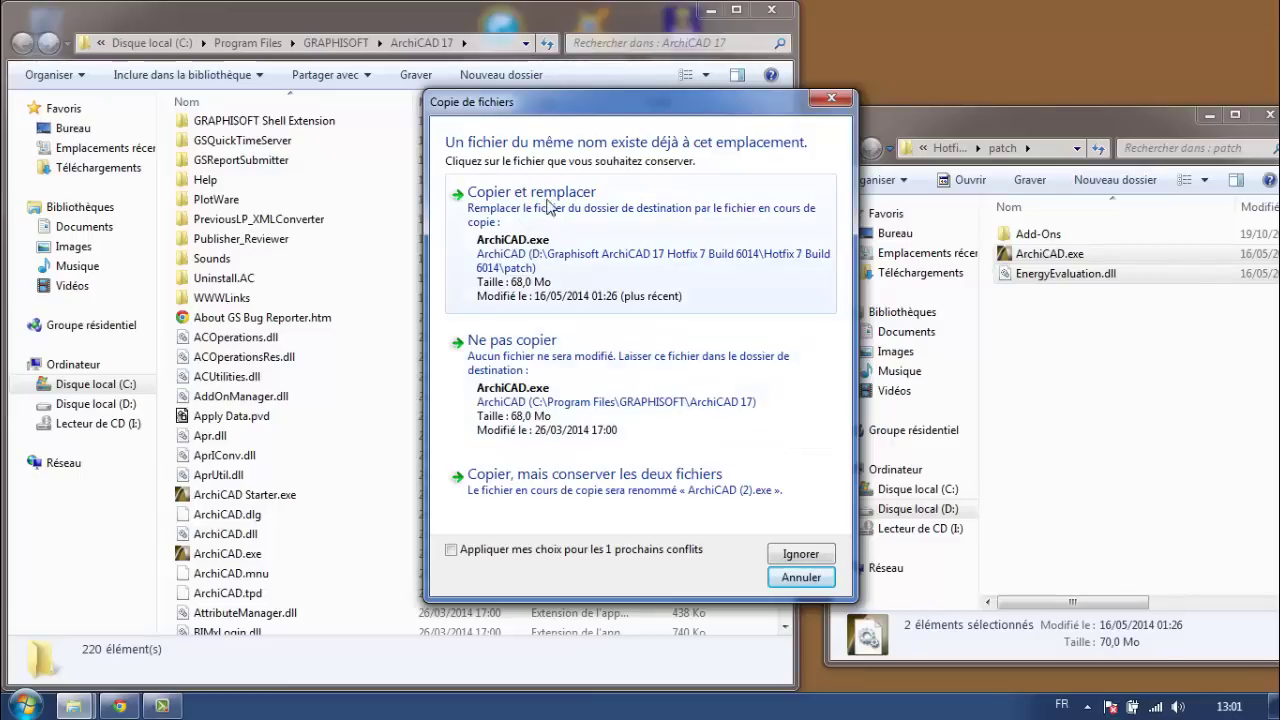
click(530, 255)
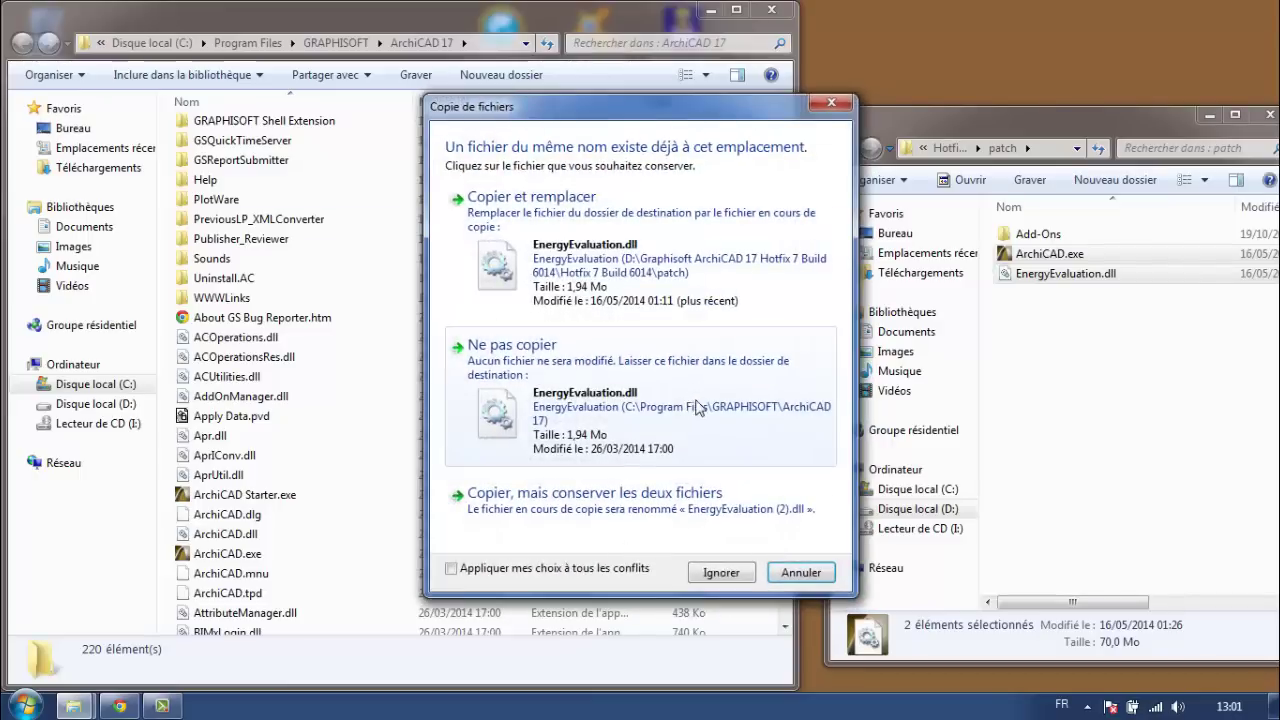
click(583, 254)
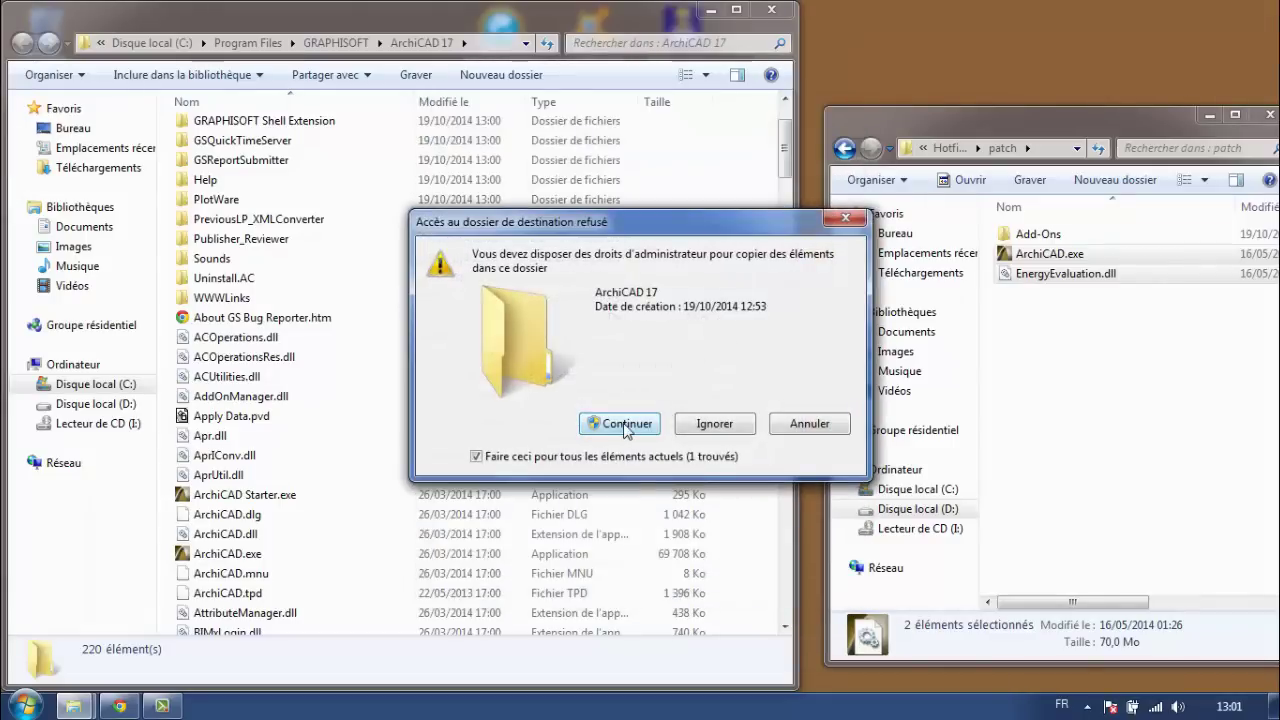
click(626, 425)
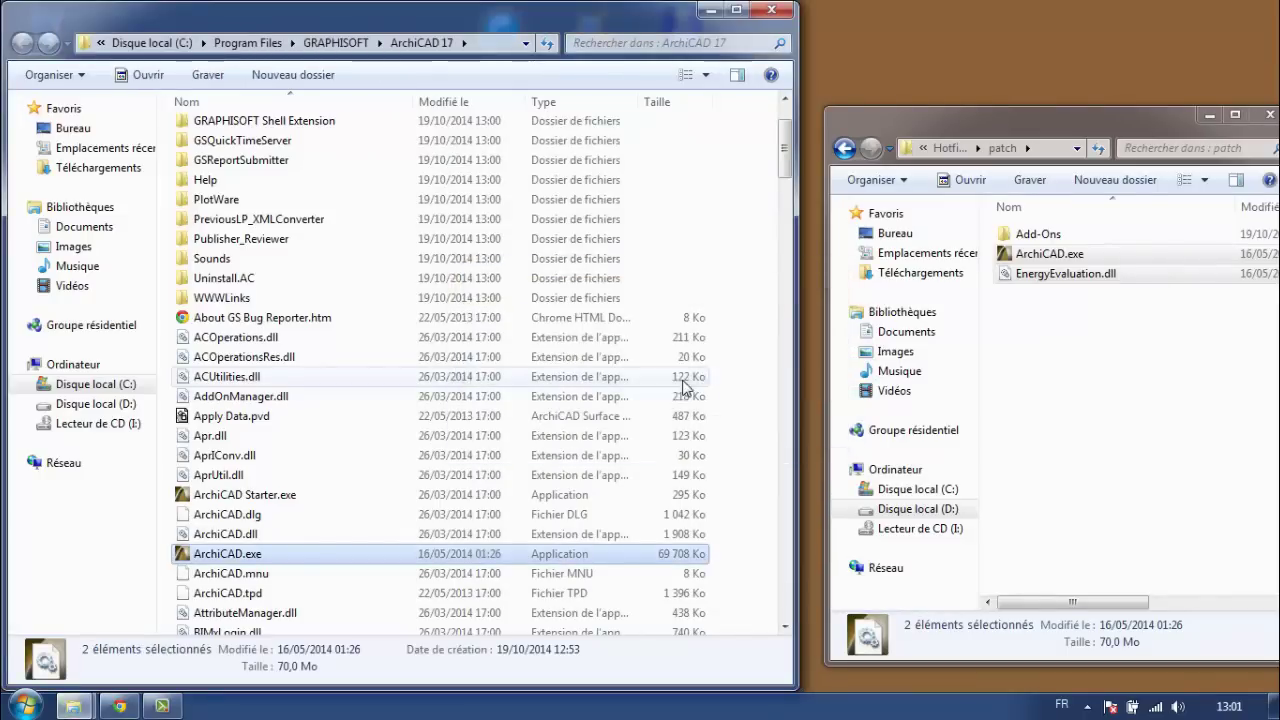
click(738, 356)
scroll(733, 330, up, 2)
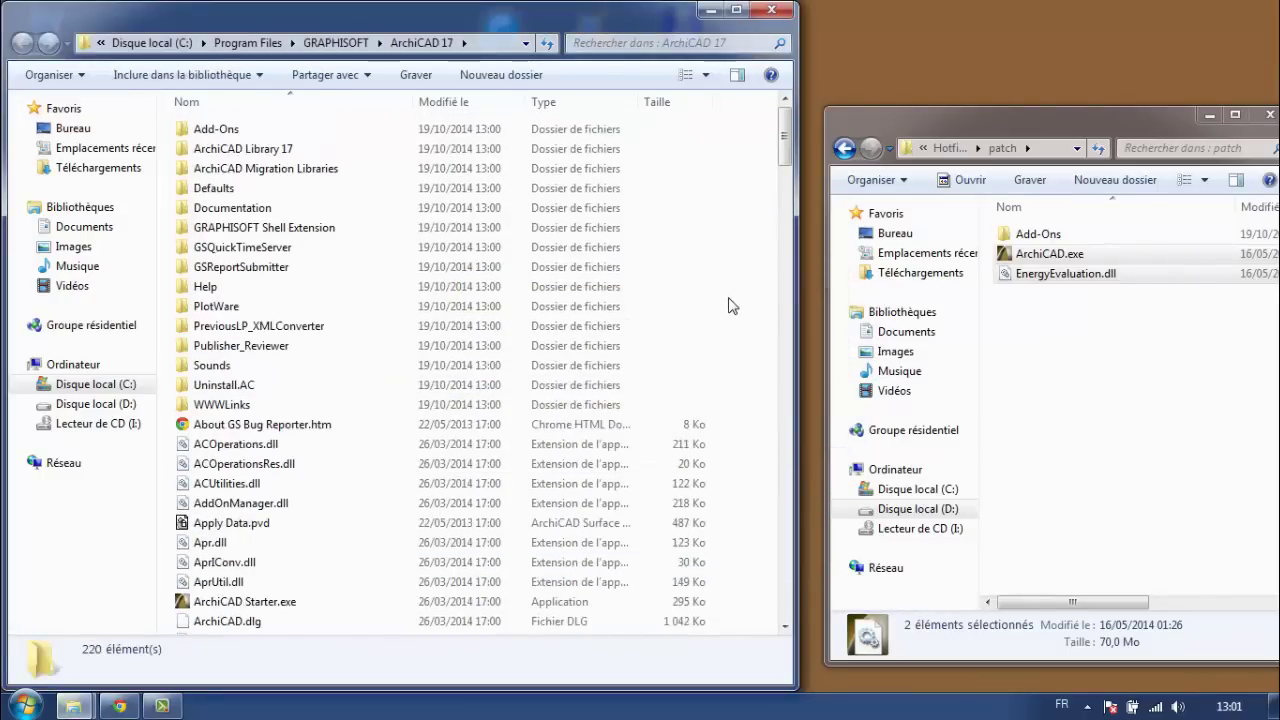
Replace the installed MEP Modeler.apx with the patch's MEP Modeler.apx, granting administrator permission
double_click(216, 129)
double_click(1036, 243)
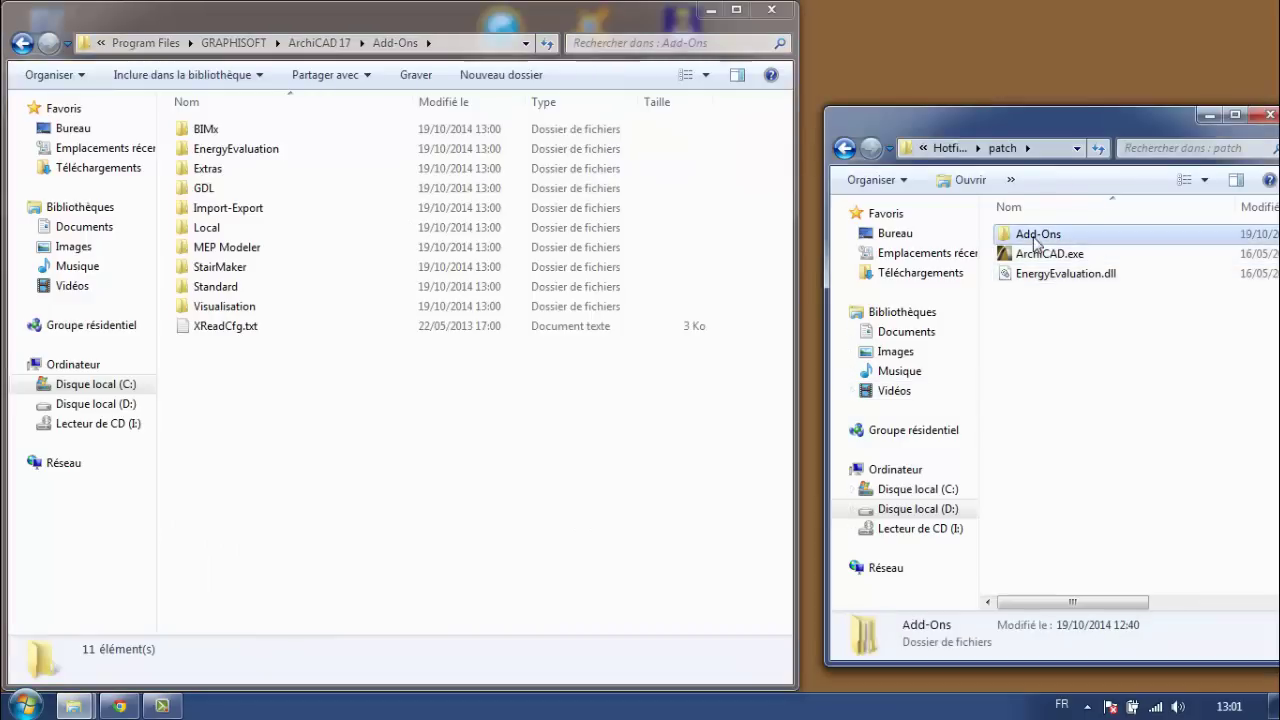
click(1047, 258)
double_click(1044, 254)
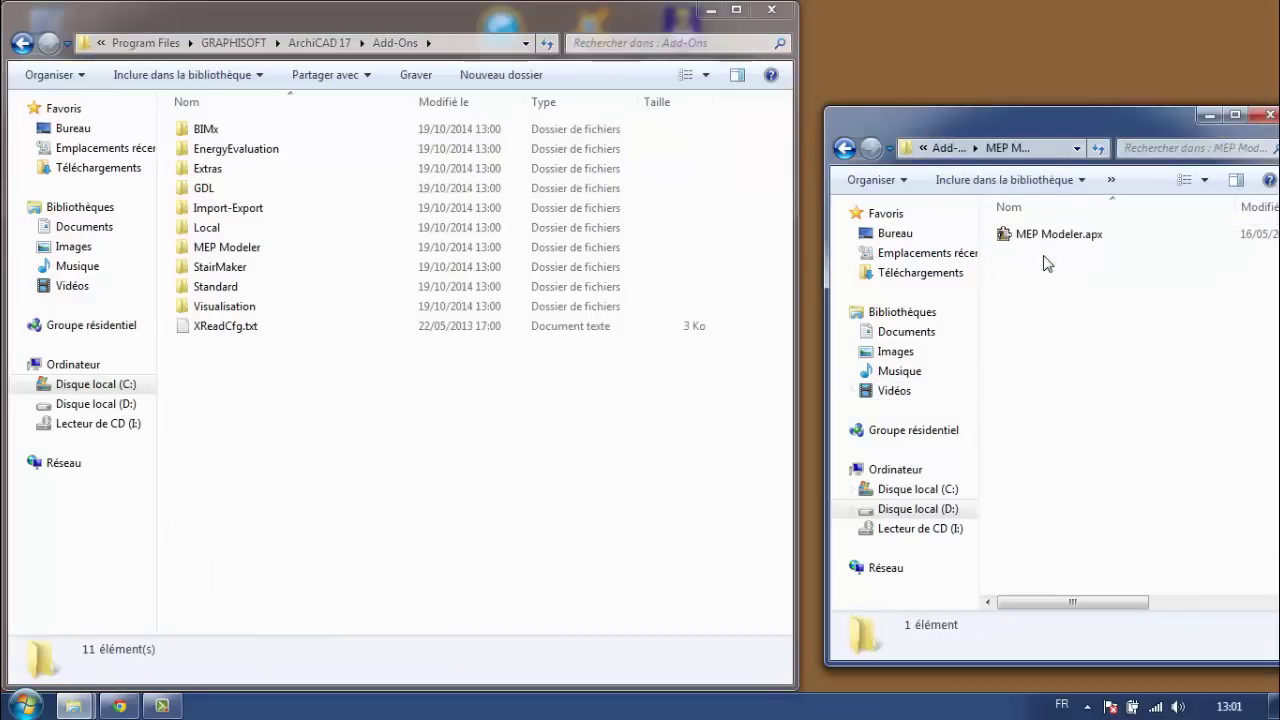
click(1014, 244)
right_click(1014, 244)
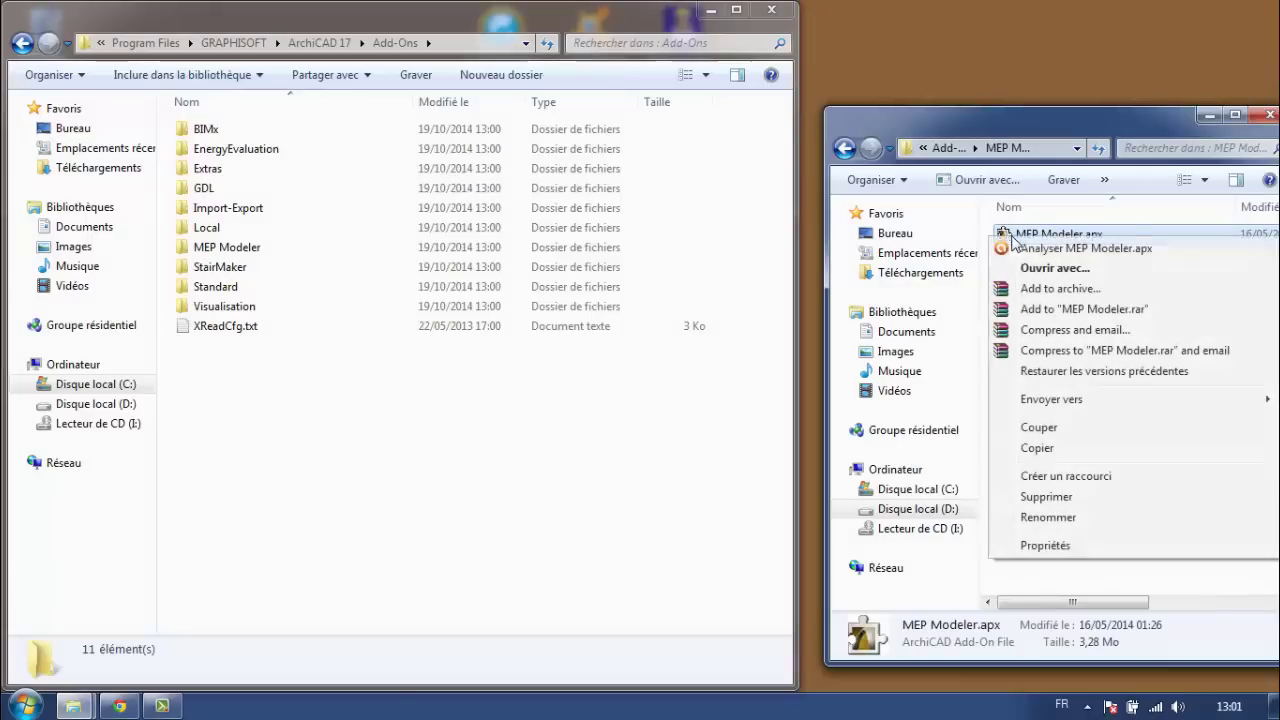
click(1037, 446)
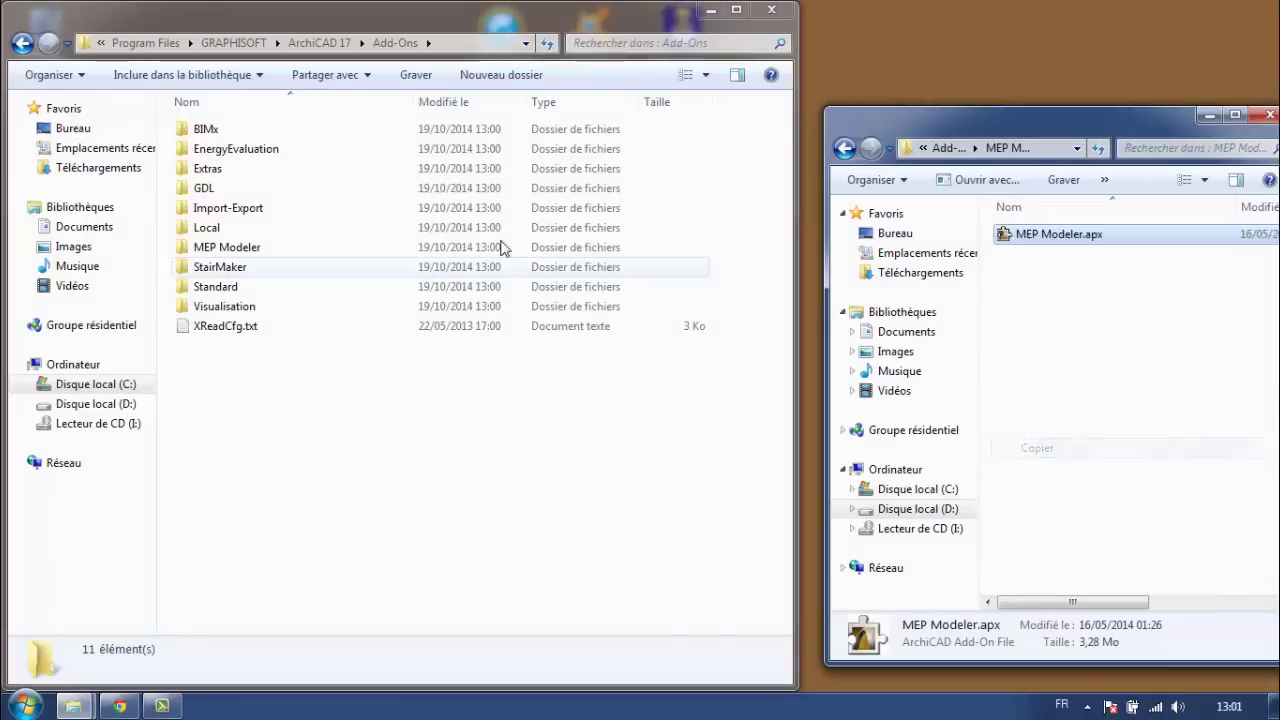
double_click(258, 248)
right_click(240, 205)
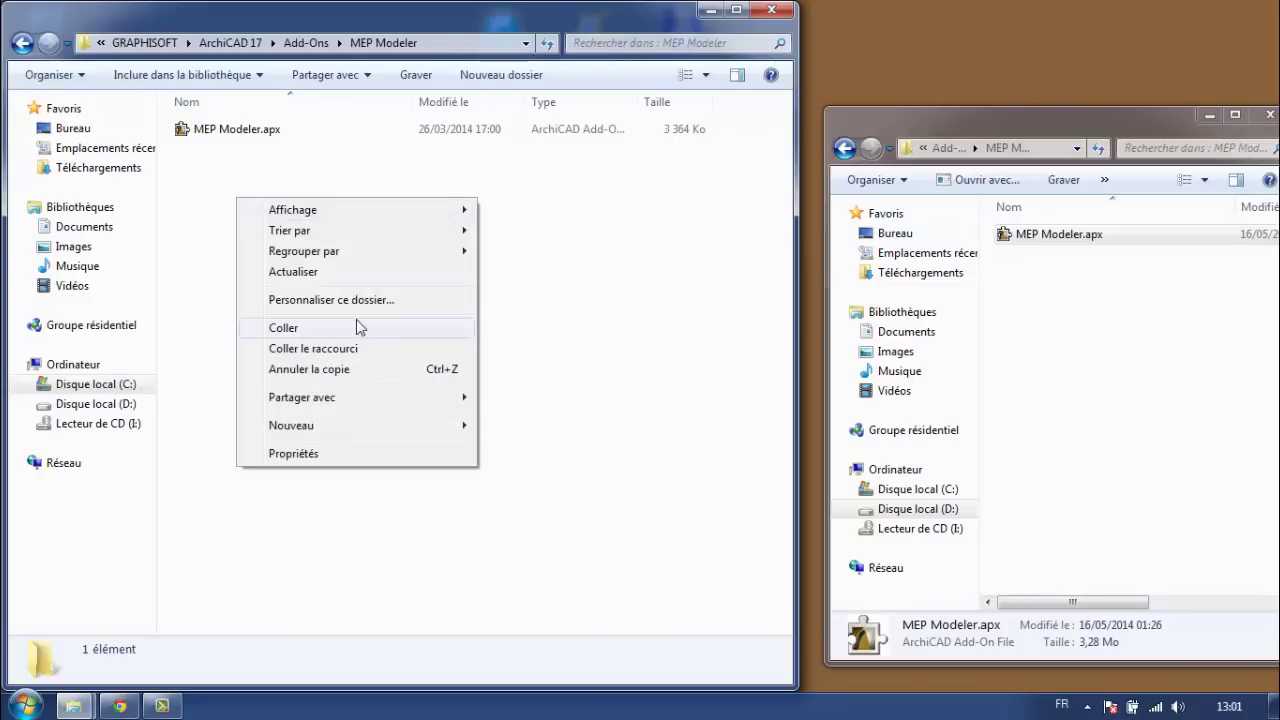
click(356, 320)
click(553, 284)
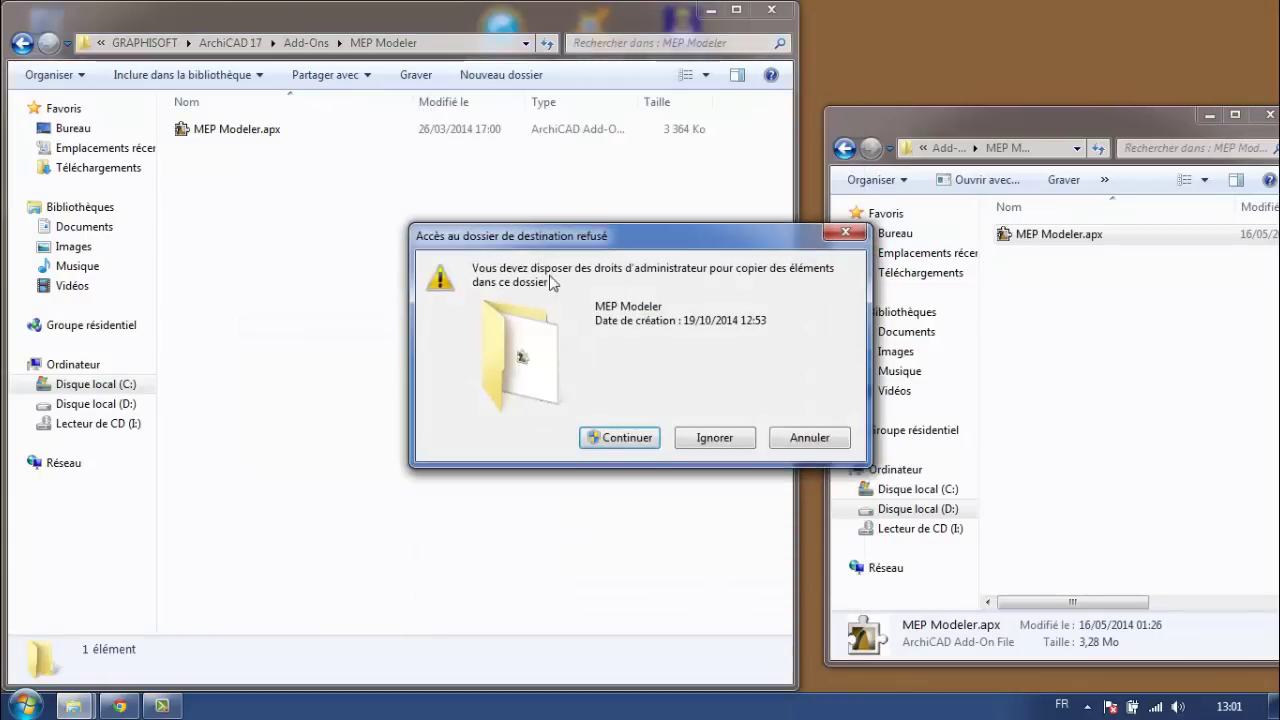
click(620, 438)
Replace the installed BIMx.exe with the patched copy, then close the patch folder window
click(844, 148)
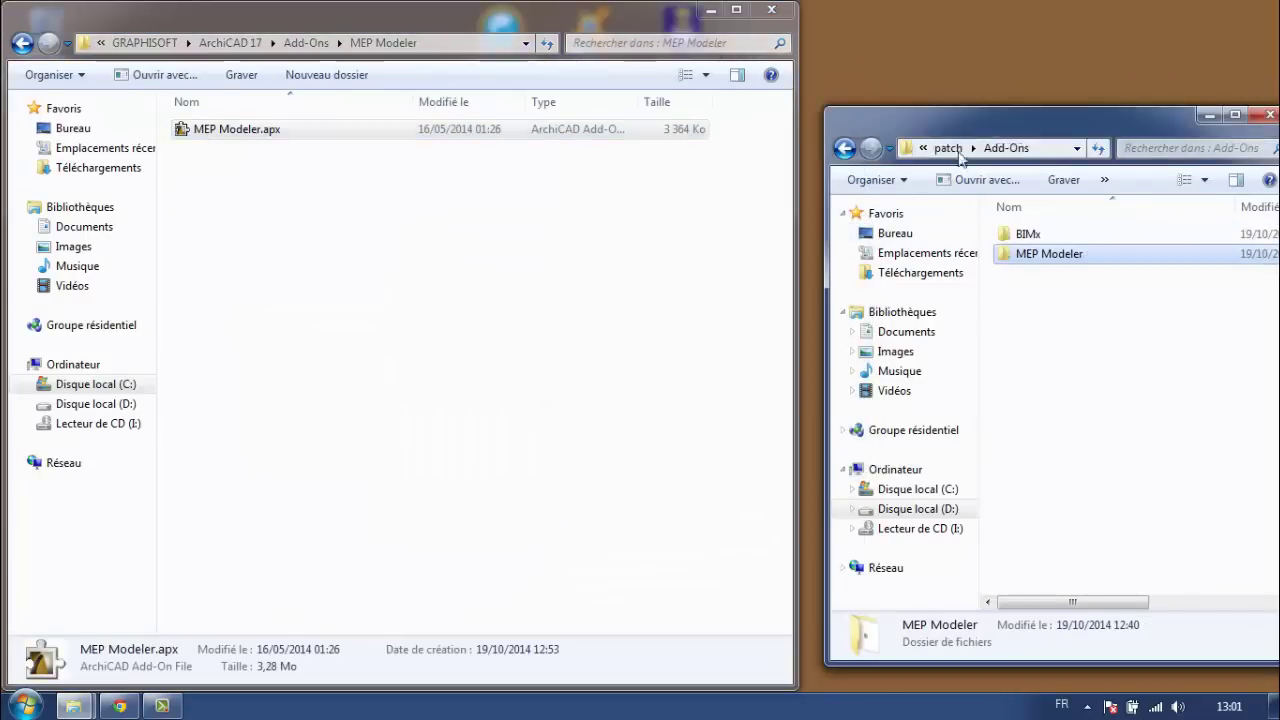
double_click(1050, 238)
right_click(1050, 240)
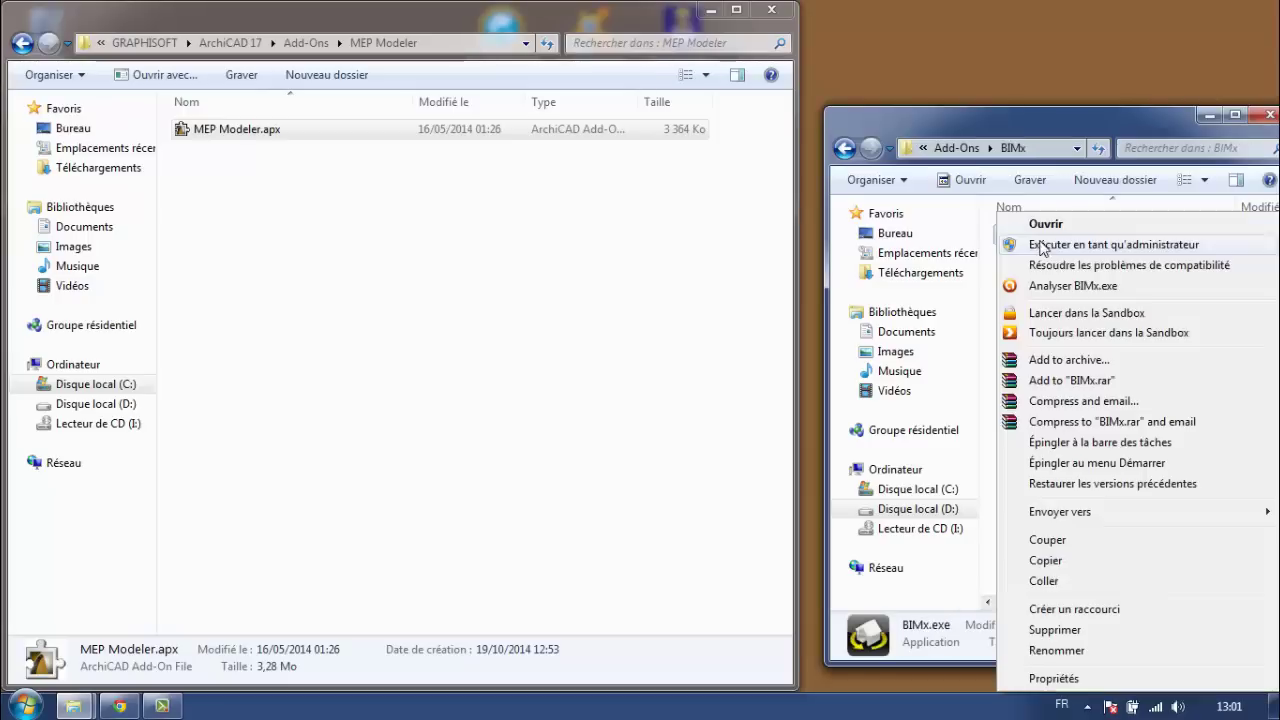
click(1045, 560)
click(306, 43)
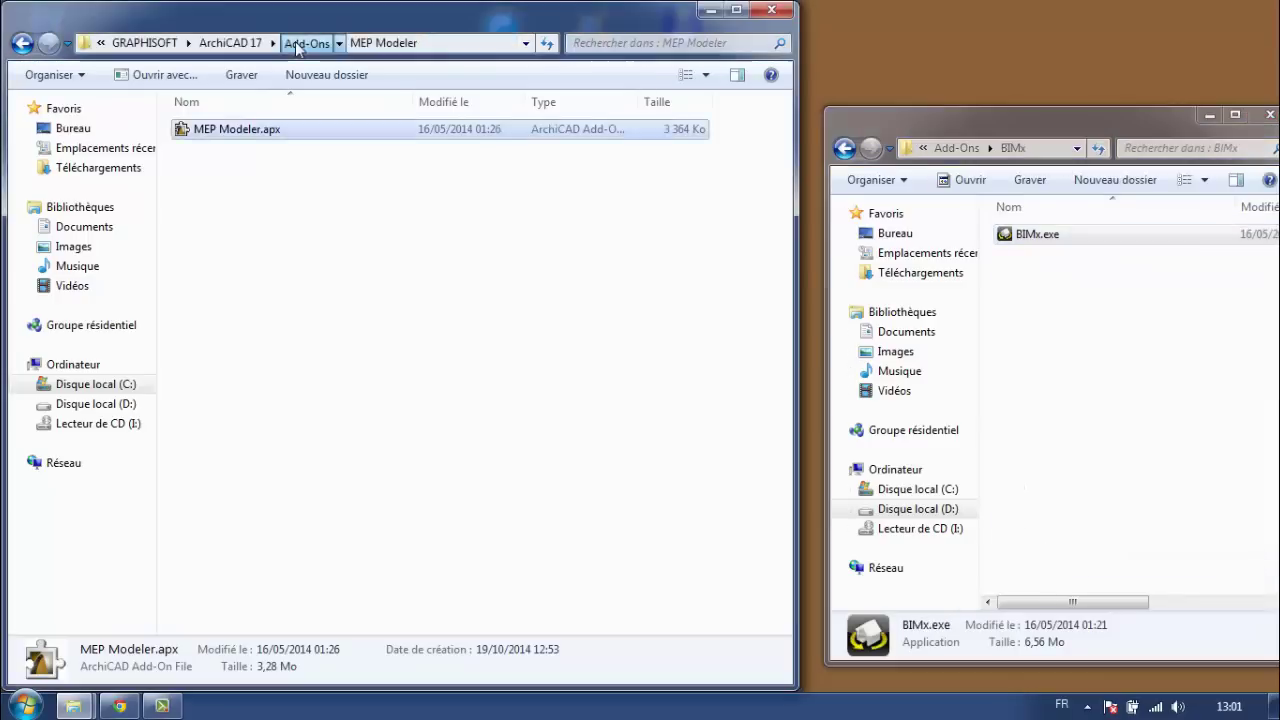
double_click(249, 131)
right_click(374, 390)
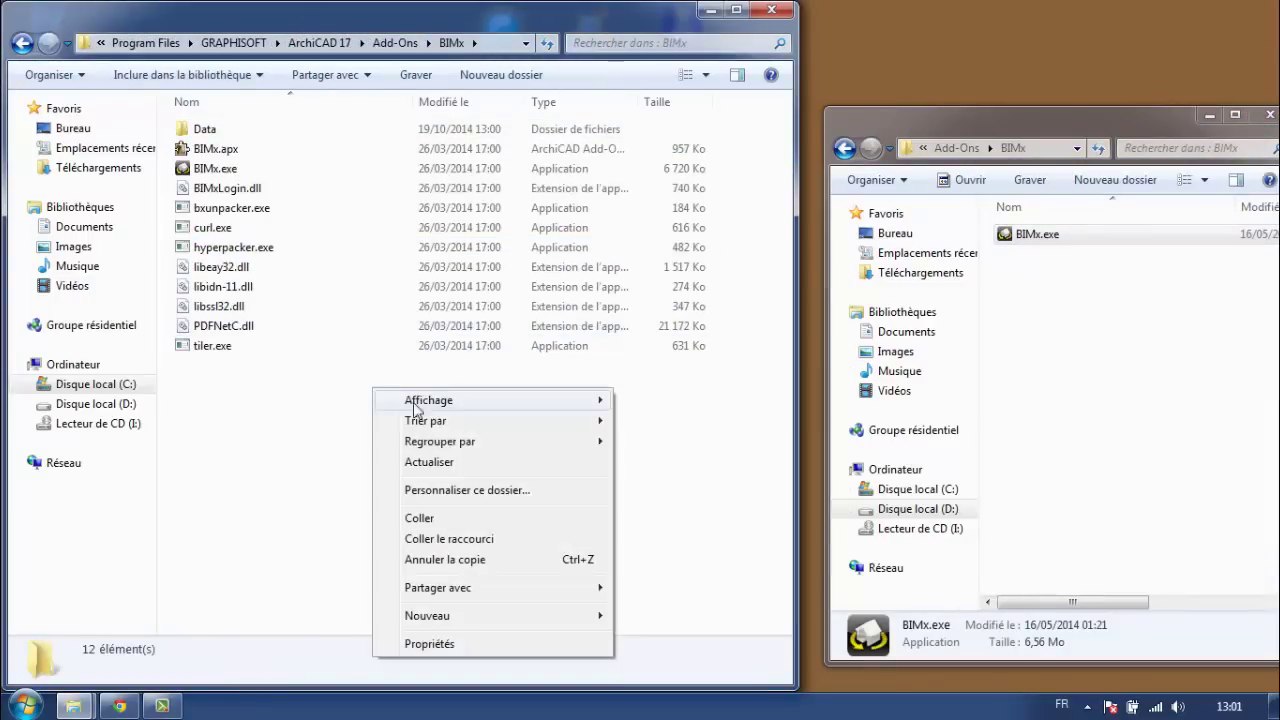
click(445, 518)
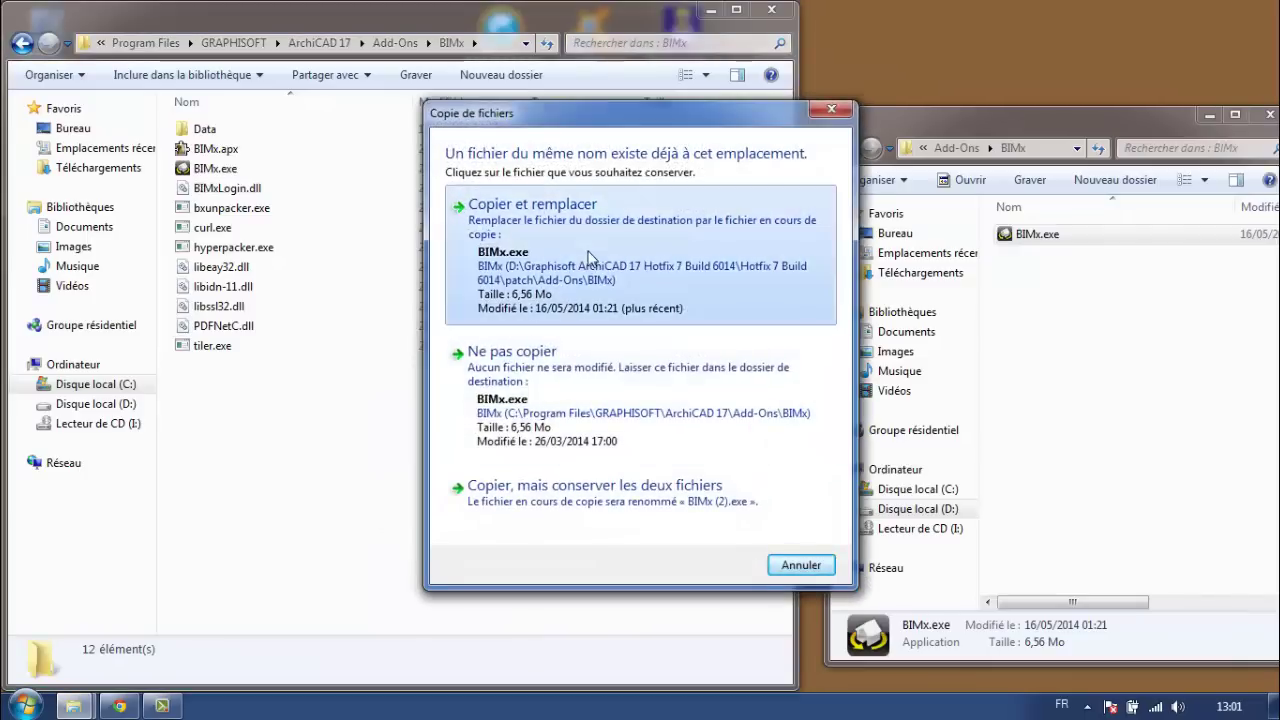
click(495, 215)
click(591, 440)
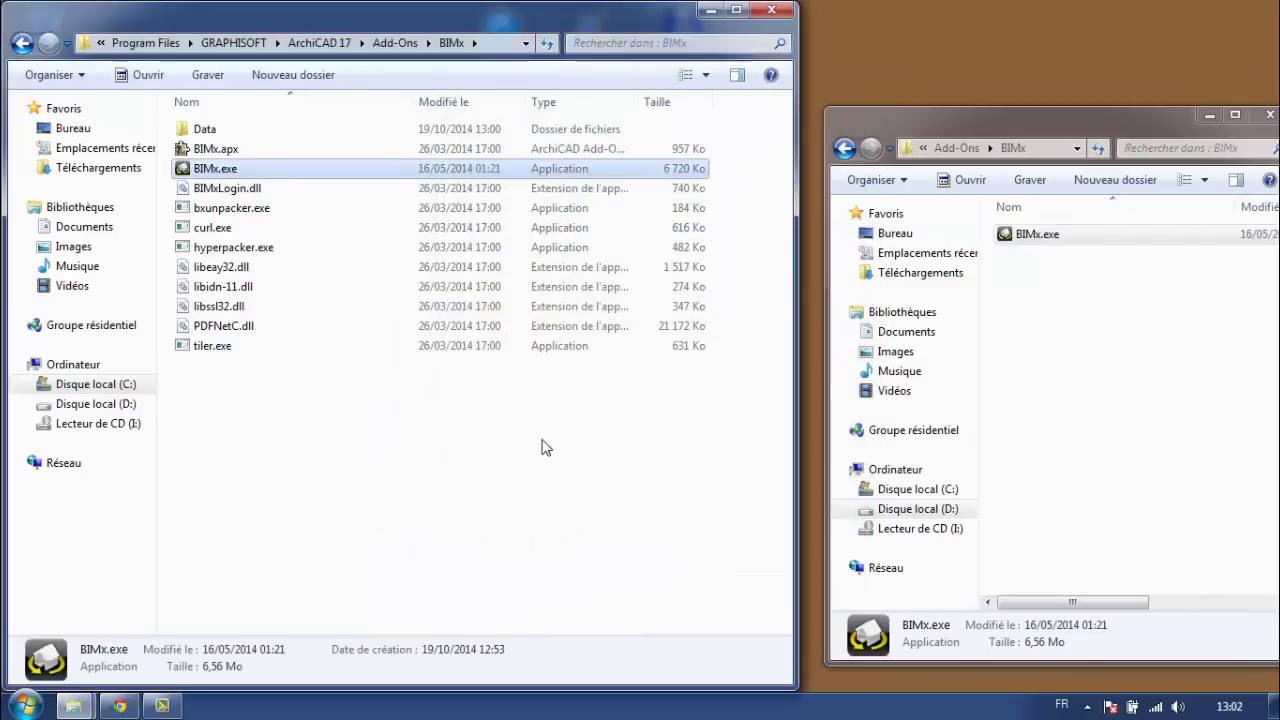
drag(1012, 124, 731, 121)
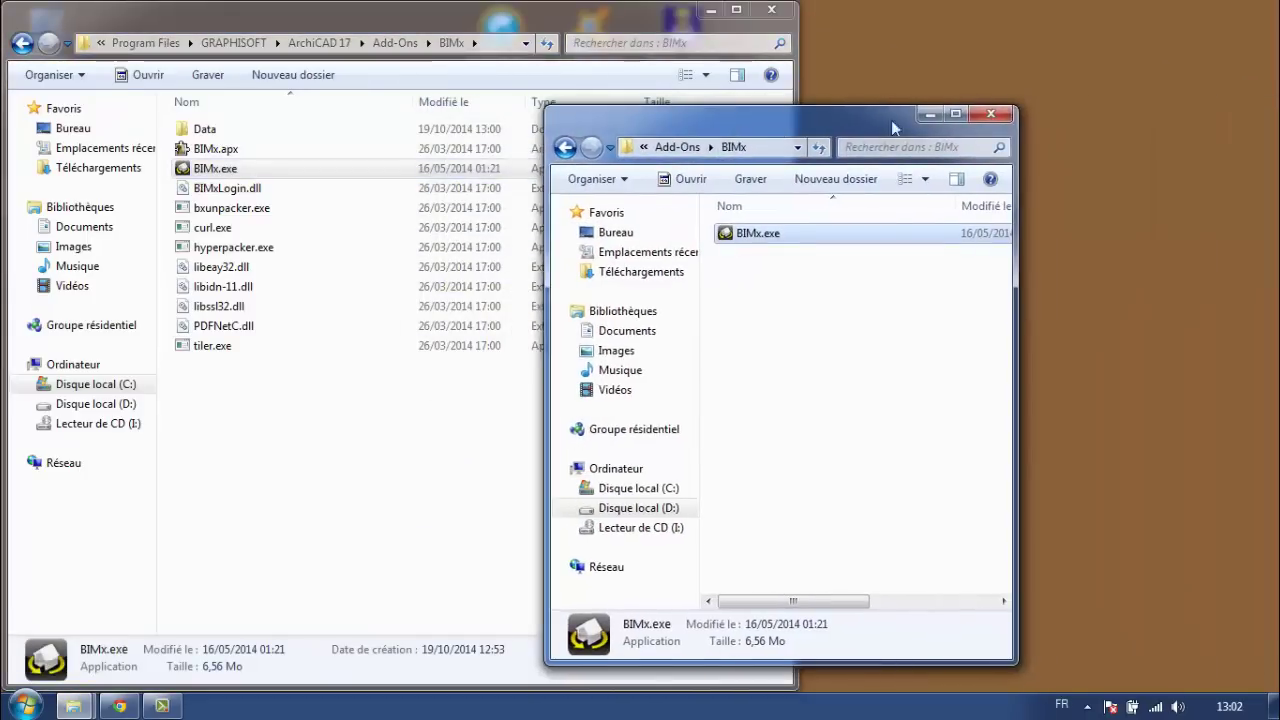
click(991, 115)
Close the ArchiCAD 17 folder, refresh the desktop, and launch ArchiCAD 17 from its shortcut
click(772, 10)
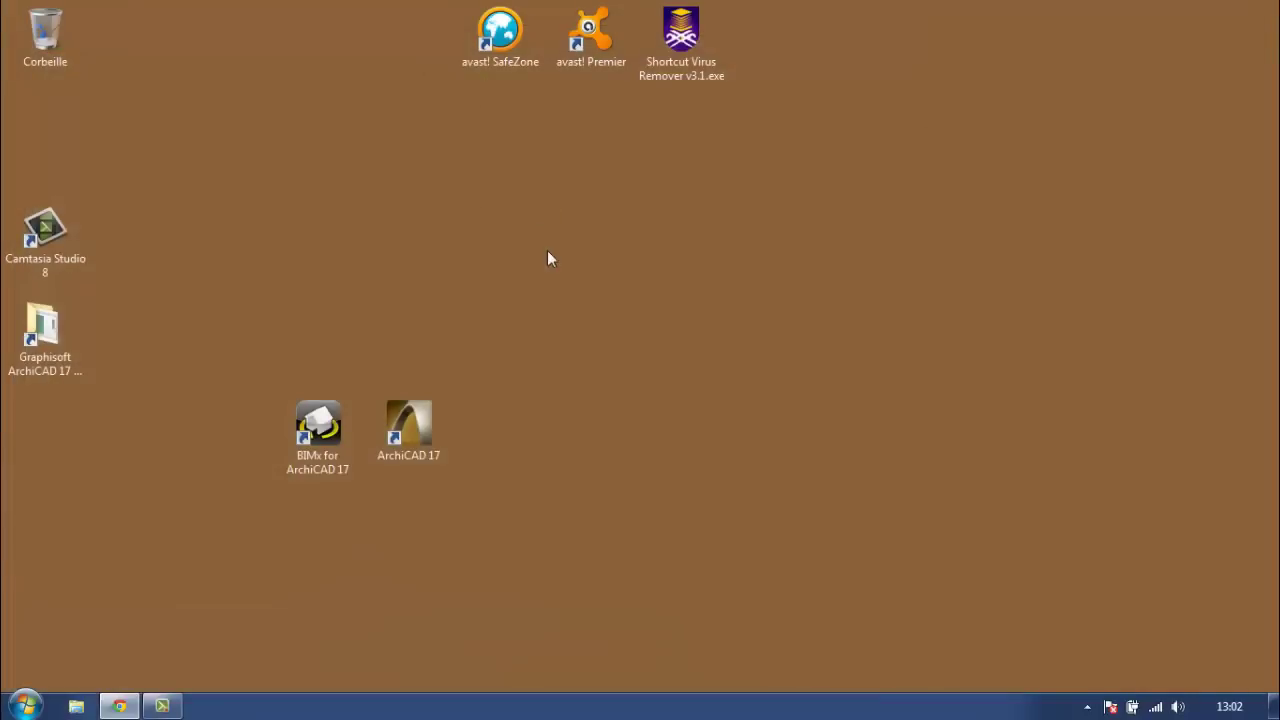
right_click(548, 252)
click(662, 304)
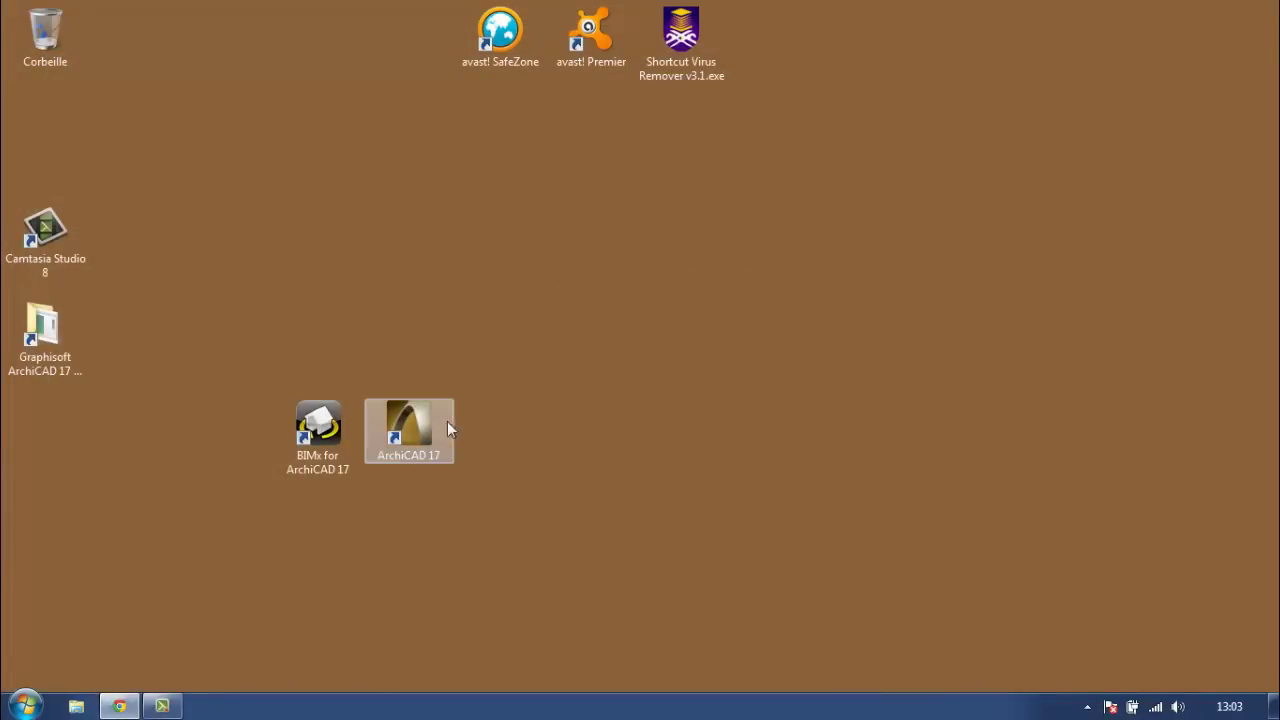
click(418, 425)
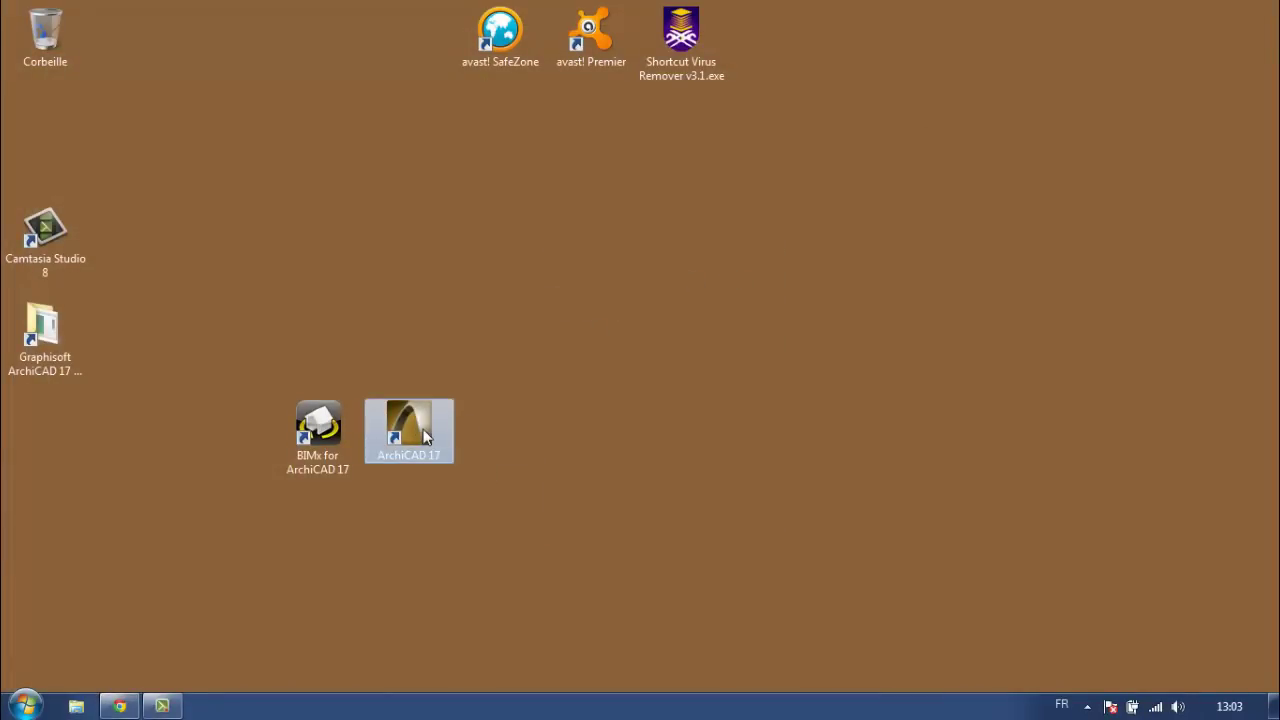
double_click(425, 437)
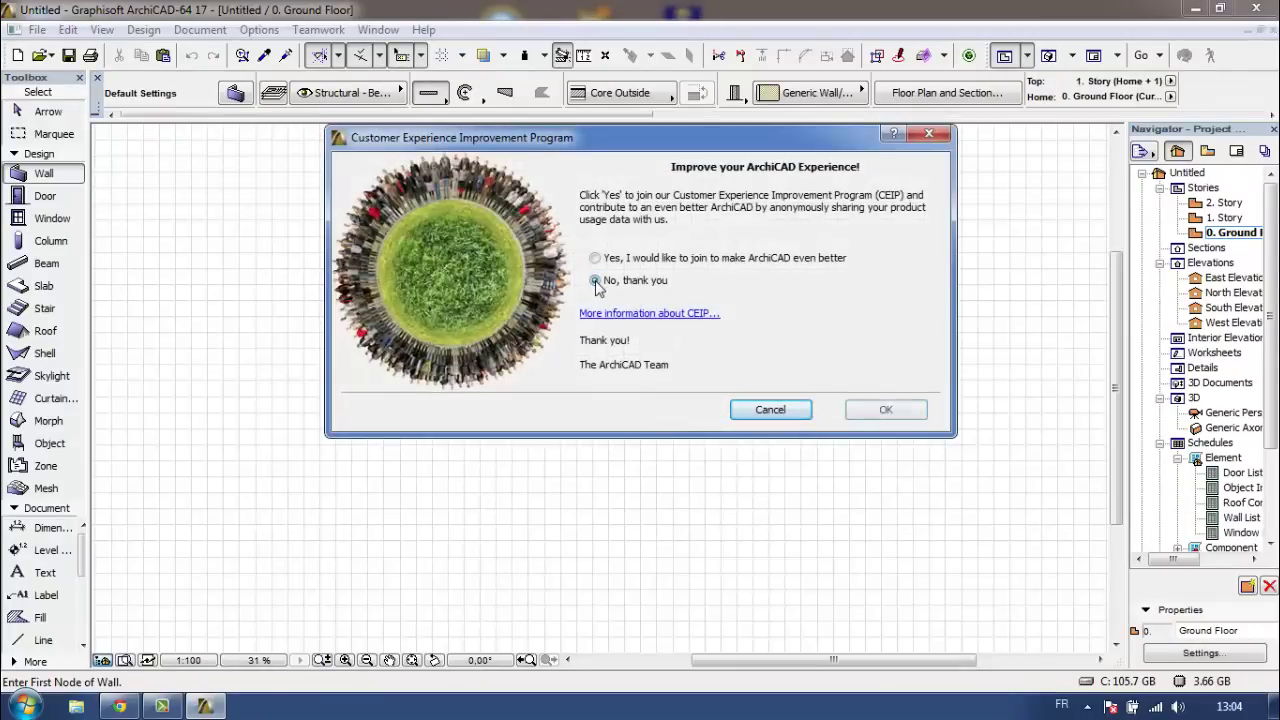
Decline the CEIP program, zoom around the empty Ground Floor plan, then quit via File > Quit
click(886, 410)
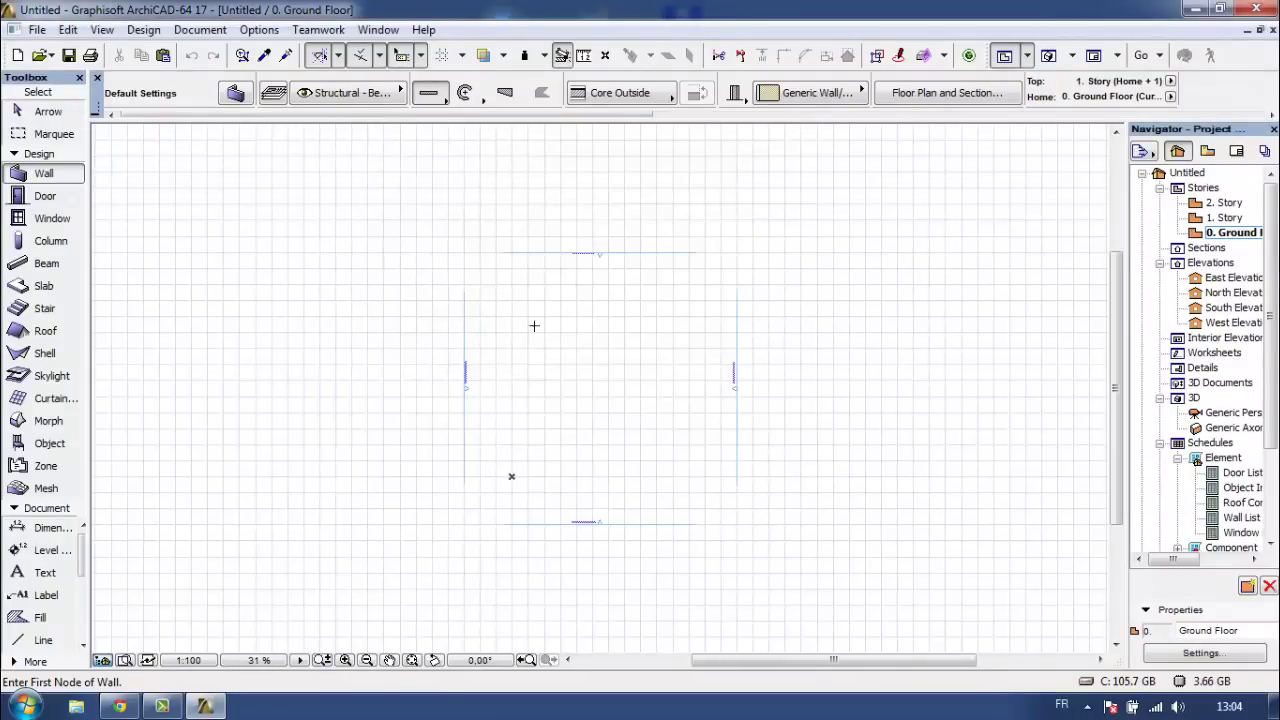
click(48, 111)
scroll(697, 331, down, 3)
scroll(657, 371, down, 2)
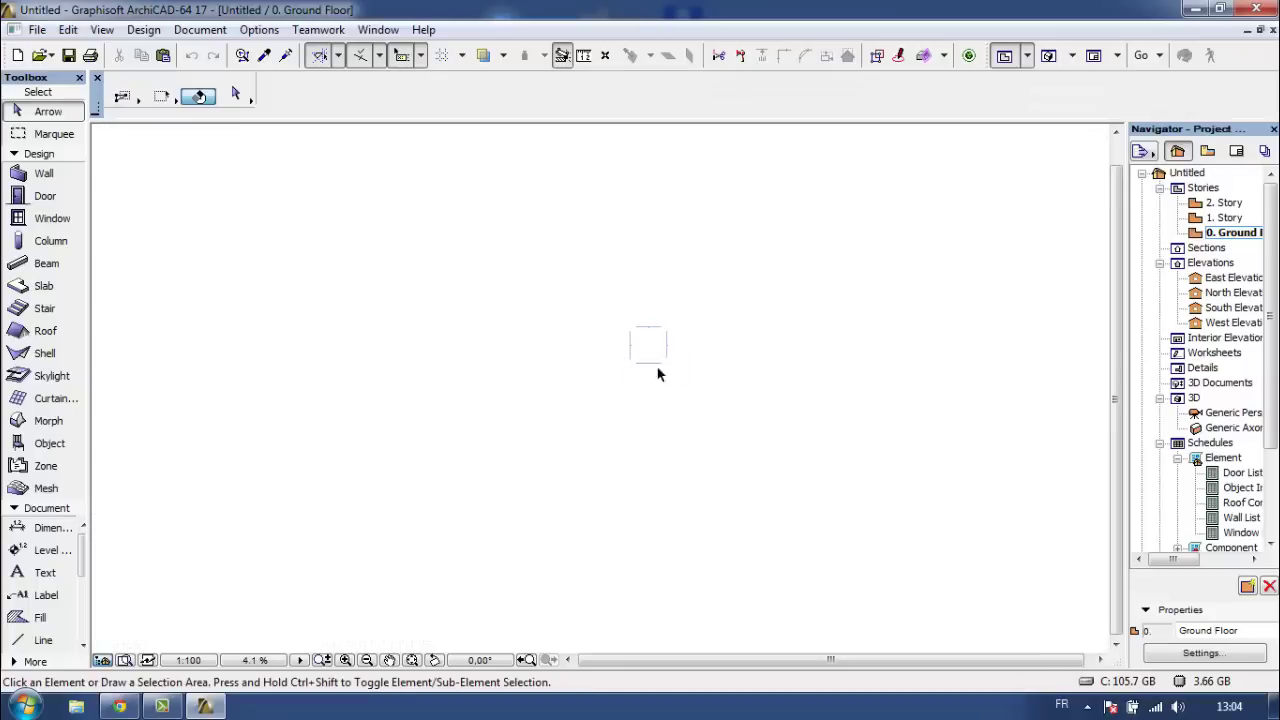
scroll(443, 363, up, 2)
scroll(344, 488, up, 4)
scroll(306, 486, up, 1)
scroll(663, 300, down, 3)
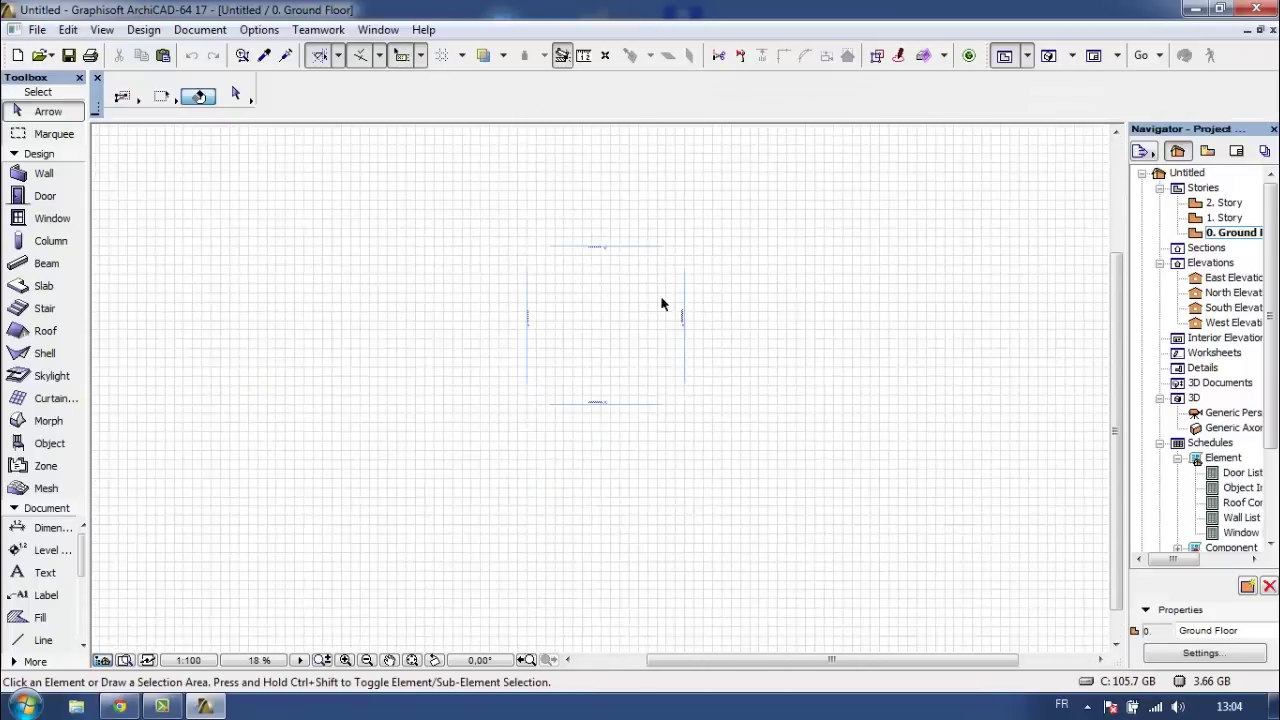
scroll(376, 331, up, 3)
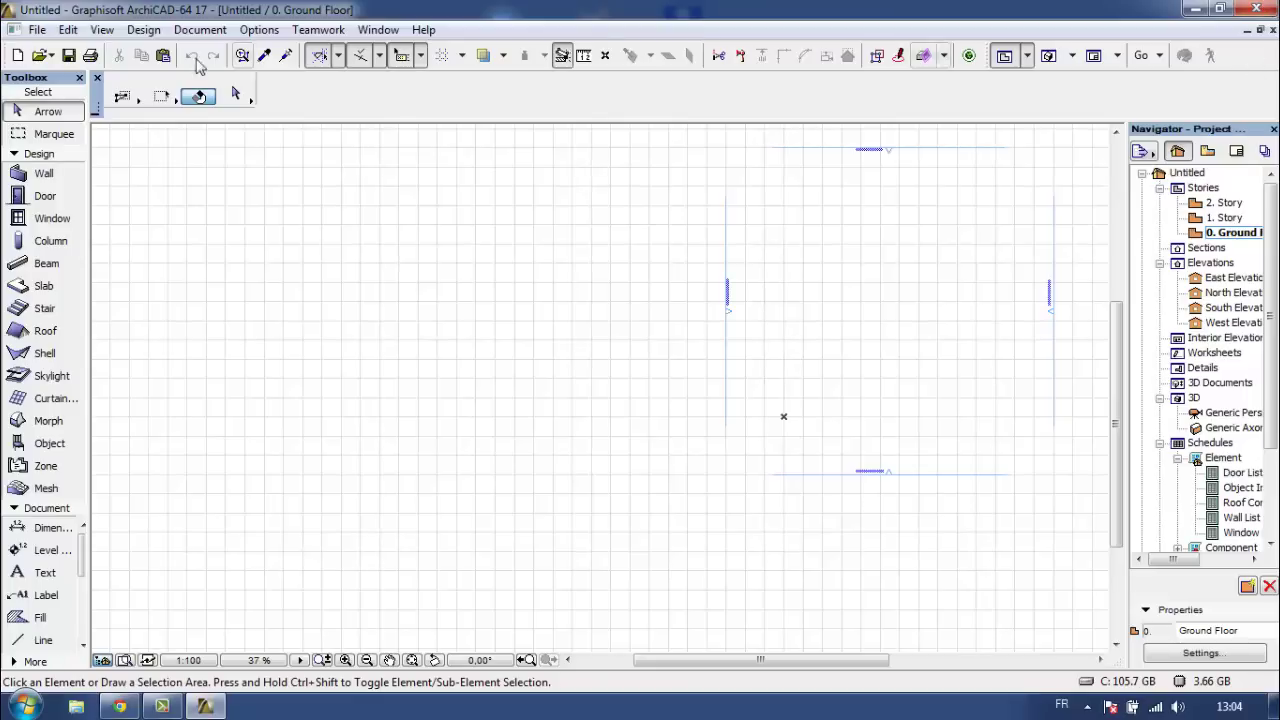
click(30, 29)
click(95, 470)
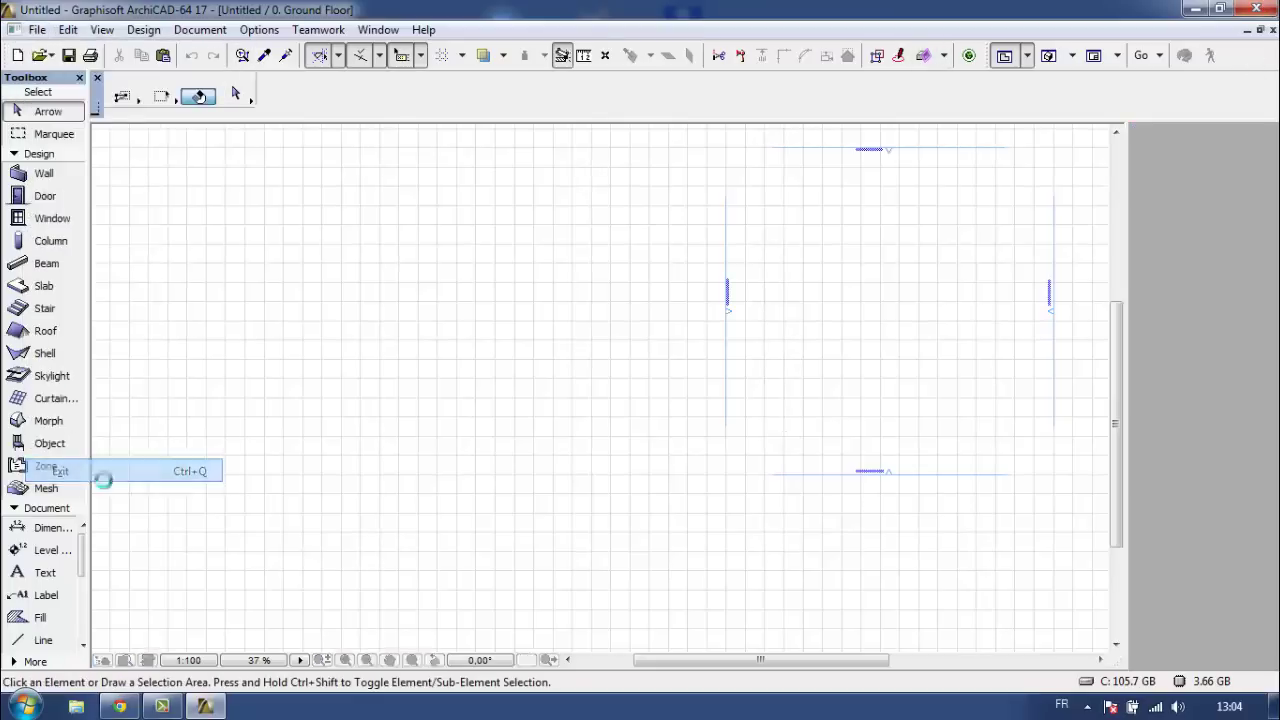